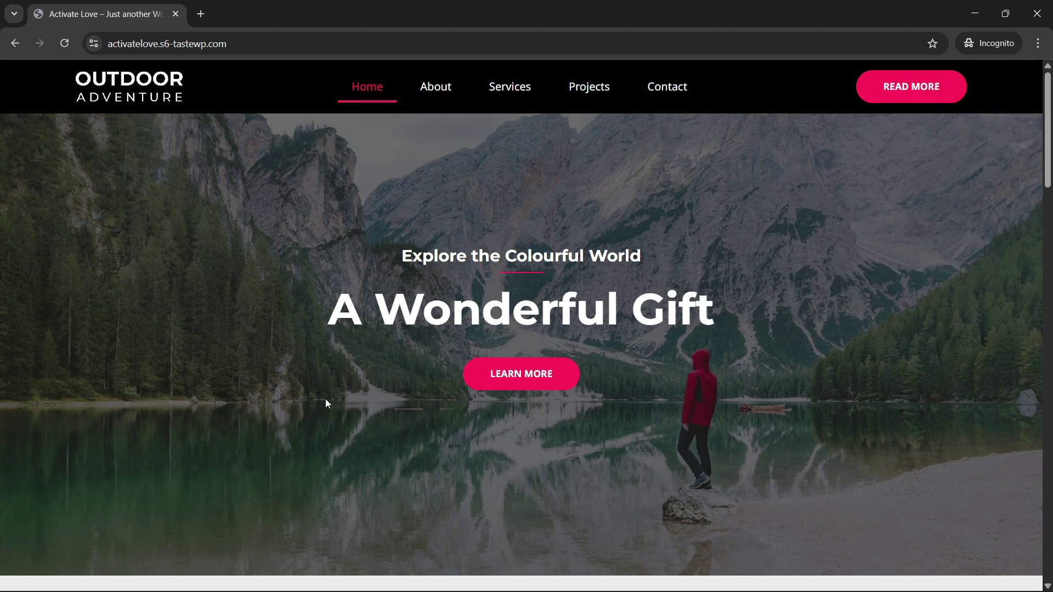
# Scroll up and down through the live Outdoor Adventure homepage.
pyautogui.scroll(-15, 329, 404)
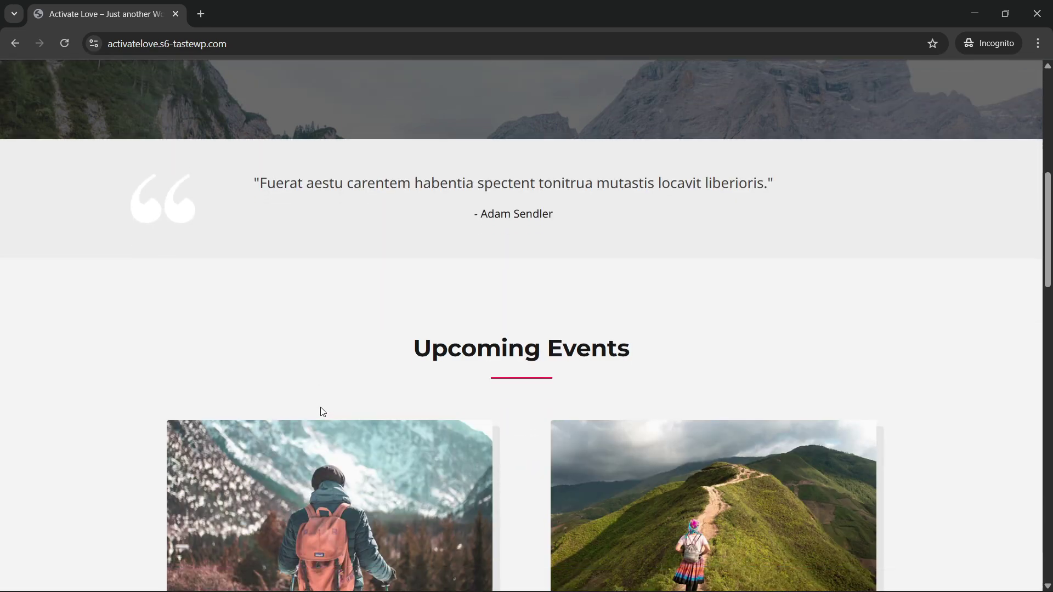
pyautogui.scroll(-5, 320, 412)
pyautogui.scroll(11, 321, 410)
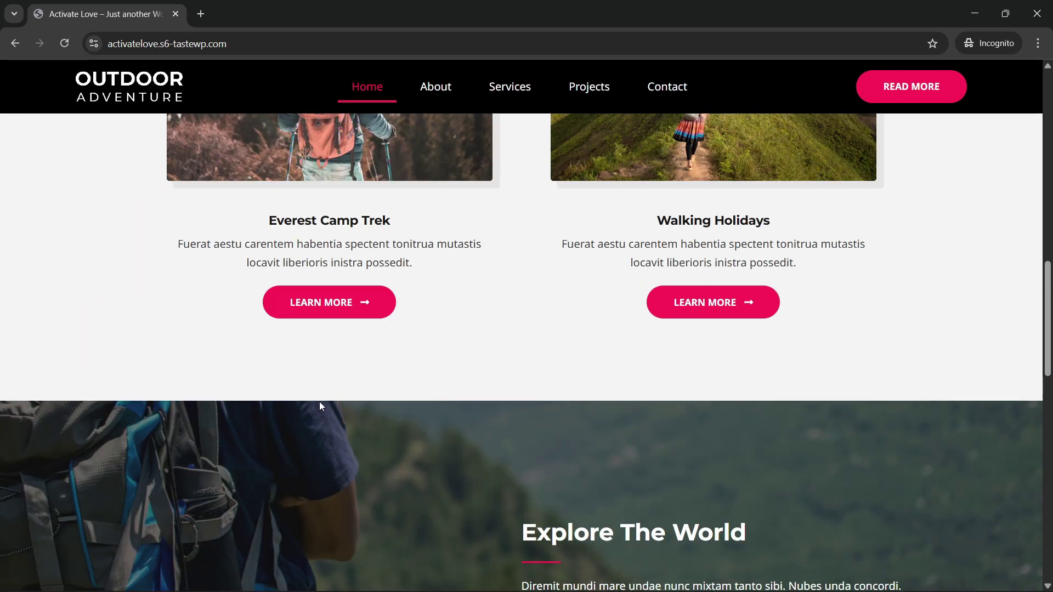
pyautogui.scroll(10, 321, 407)
pyautogui.scroll(-12, 318, 411)
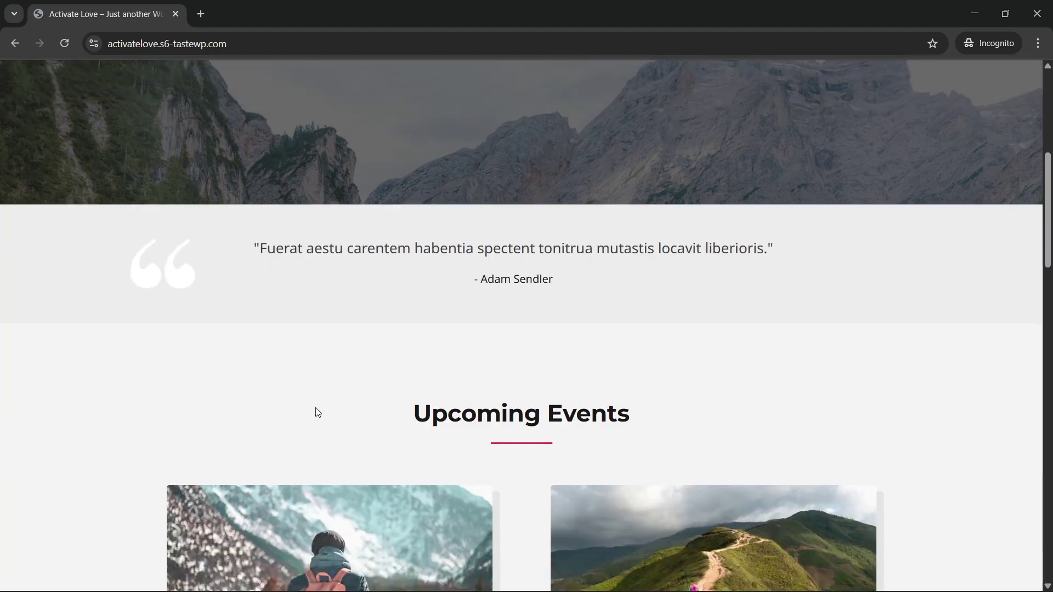
pyautogui.scroll(-15, 315, 415)
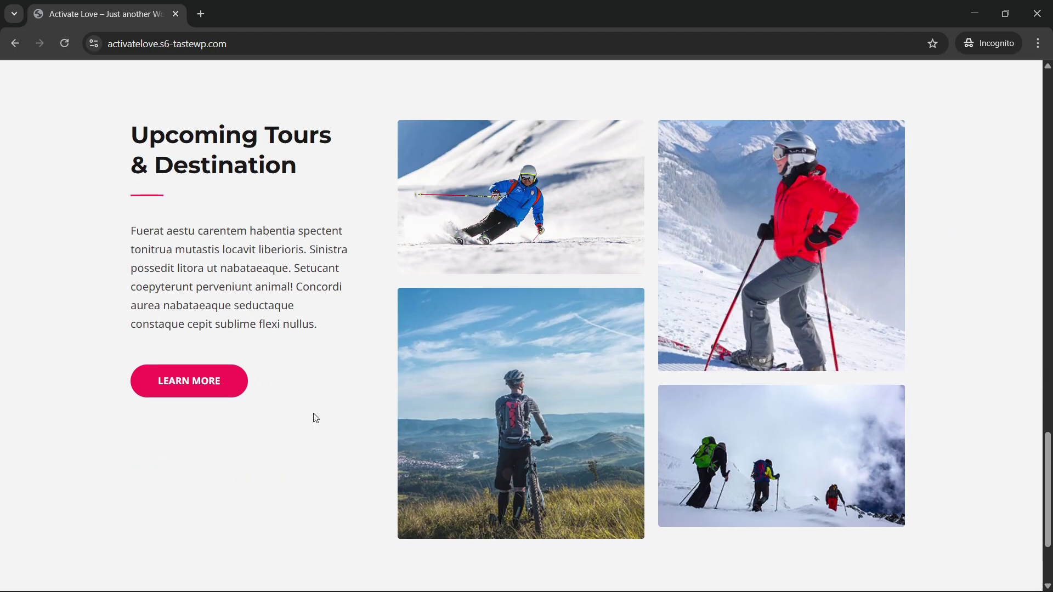
pyautogui.scroll(20, 315, 419)
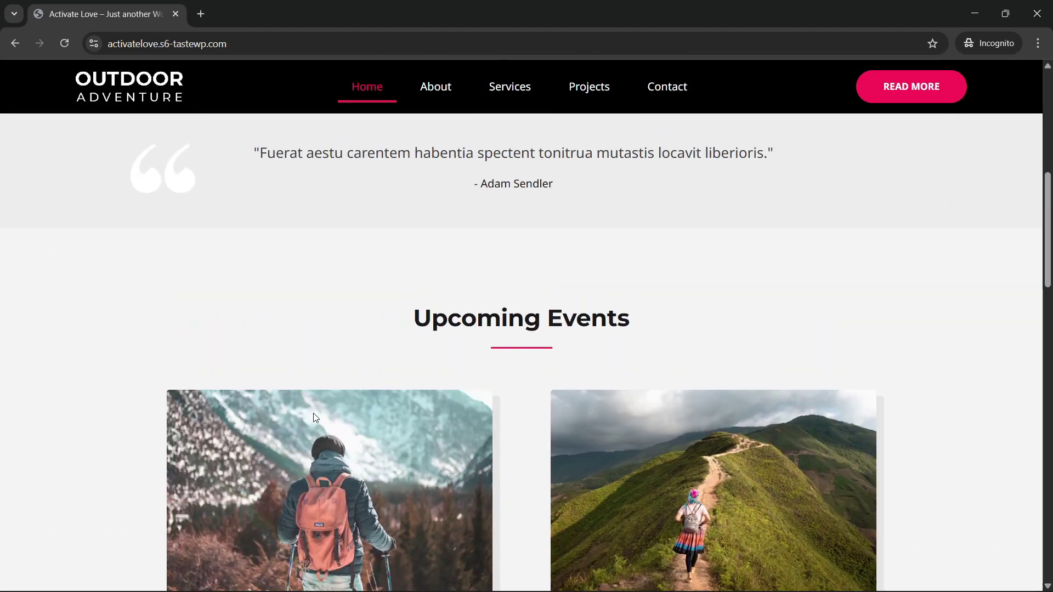
pyautogui.scroll(2, 314, 417)
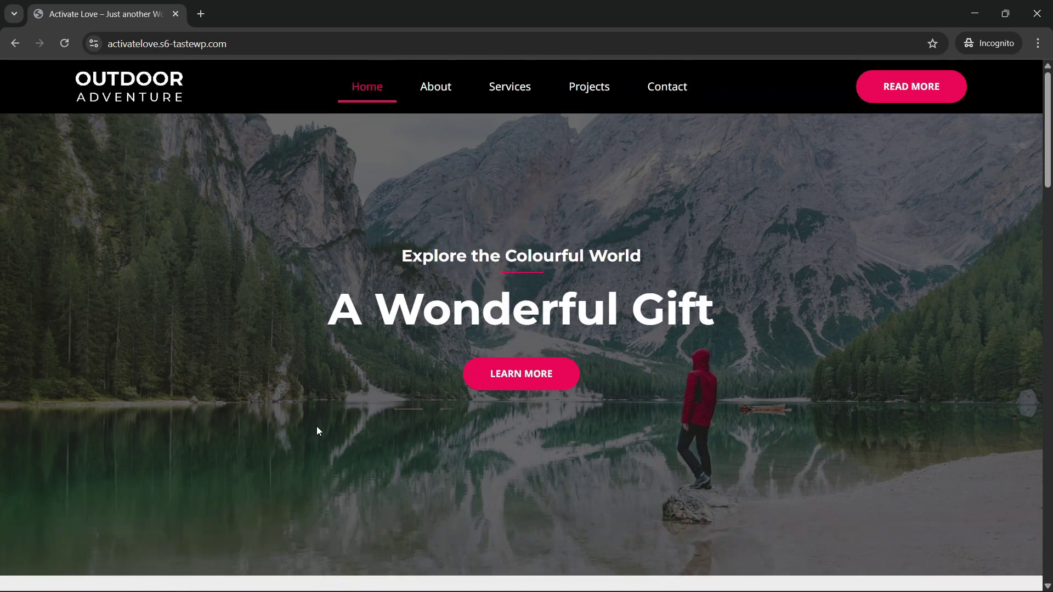
pyautogui.scroll(-15, 346, 351)
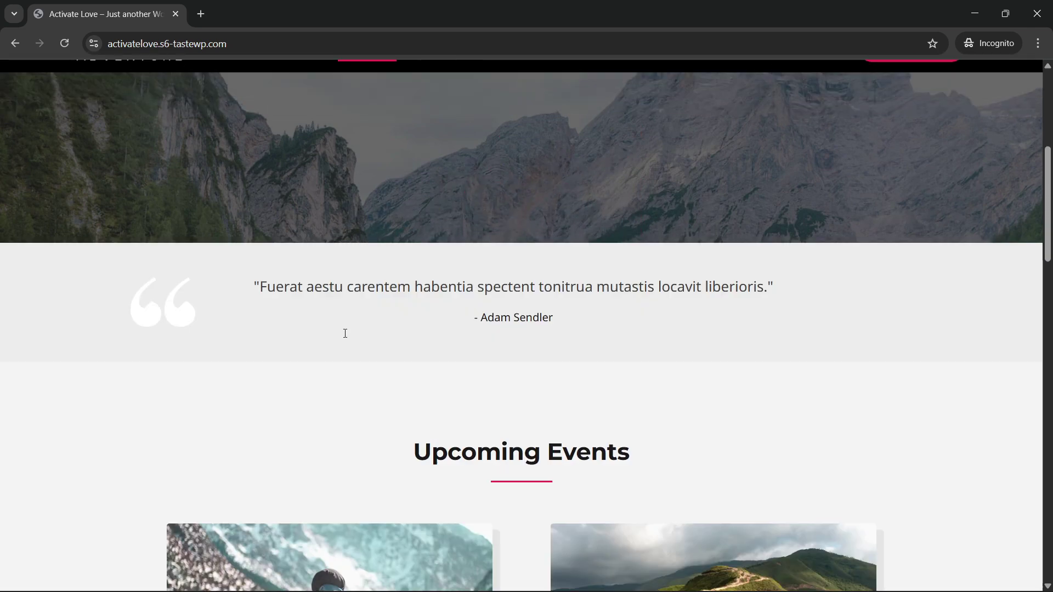
pyautogui.scroll(-10, 346, 342)
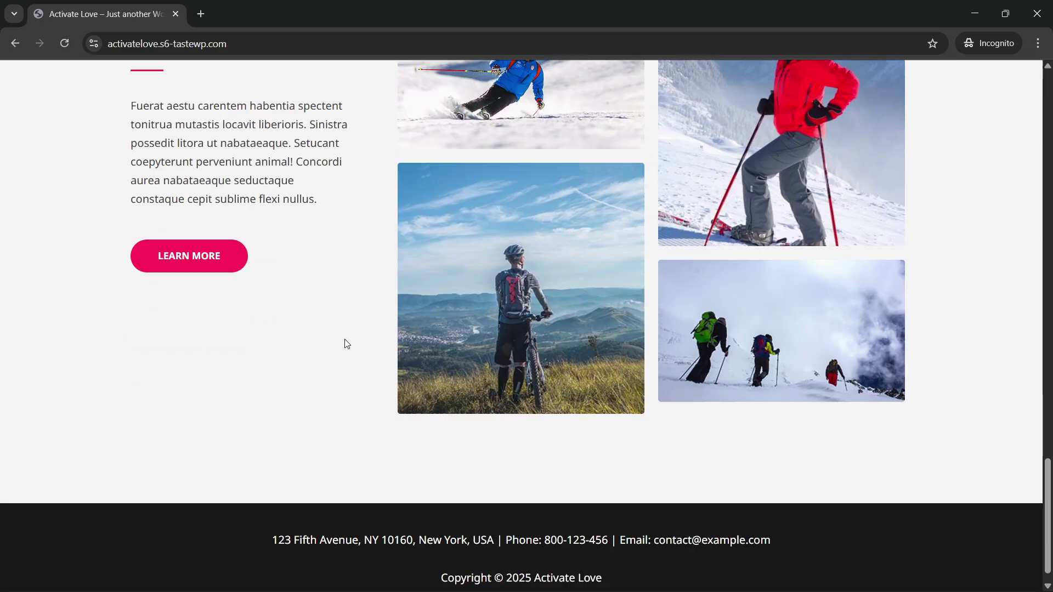
pyautogui.scroll(15, 345, 342)
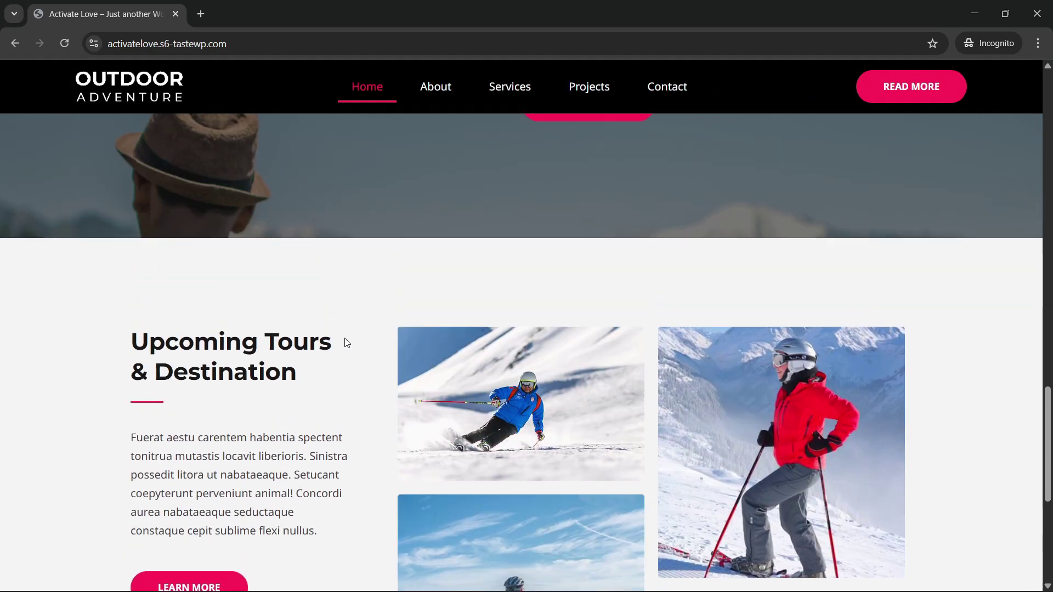
pyautogui.scroll(3, 340, 338)
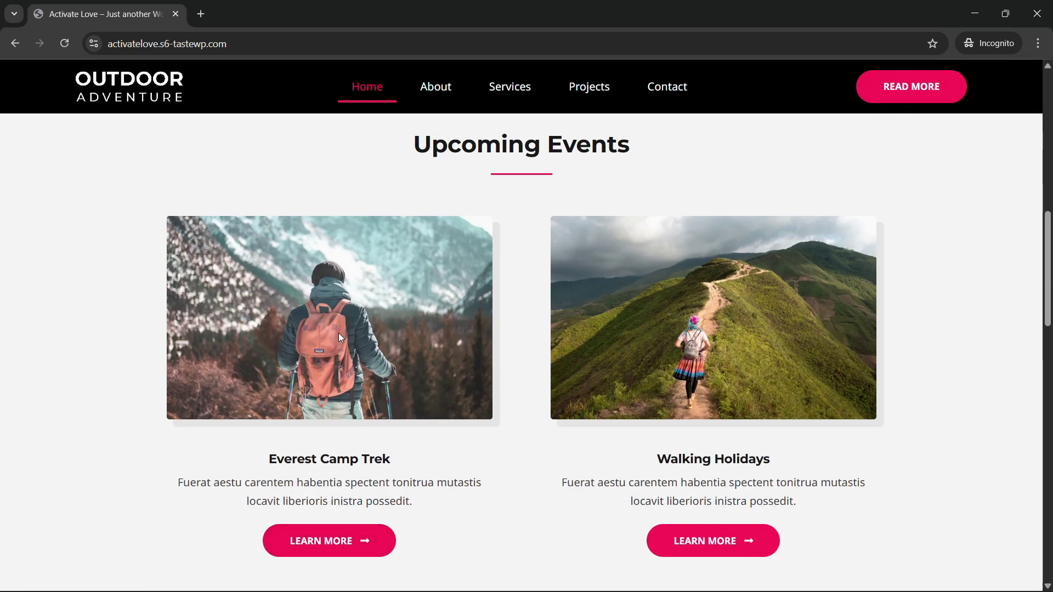
pyautogui.scroll(-10, 338, 334)
pyautogui.scroll(-8, 340, 339)
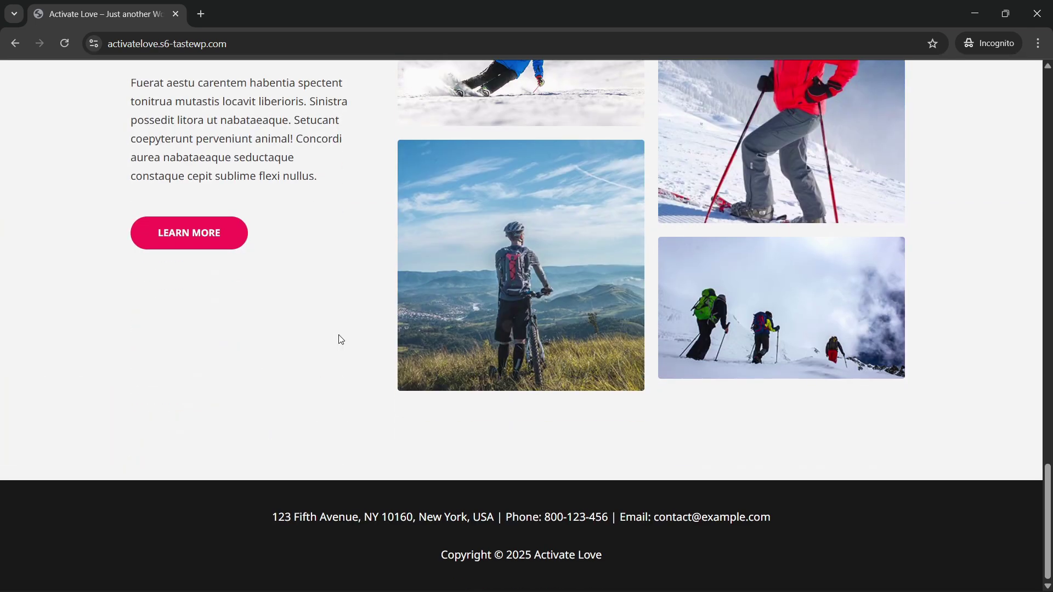
pyautogui.scroll(15, 328, 283)
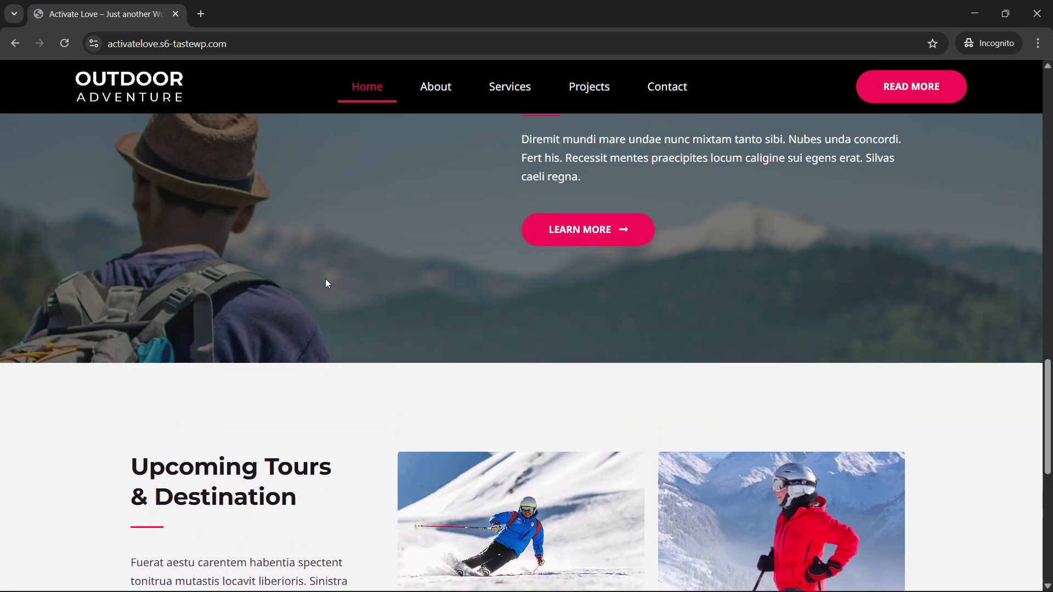
pyautogui.scroll(2, 329, 283)
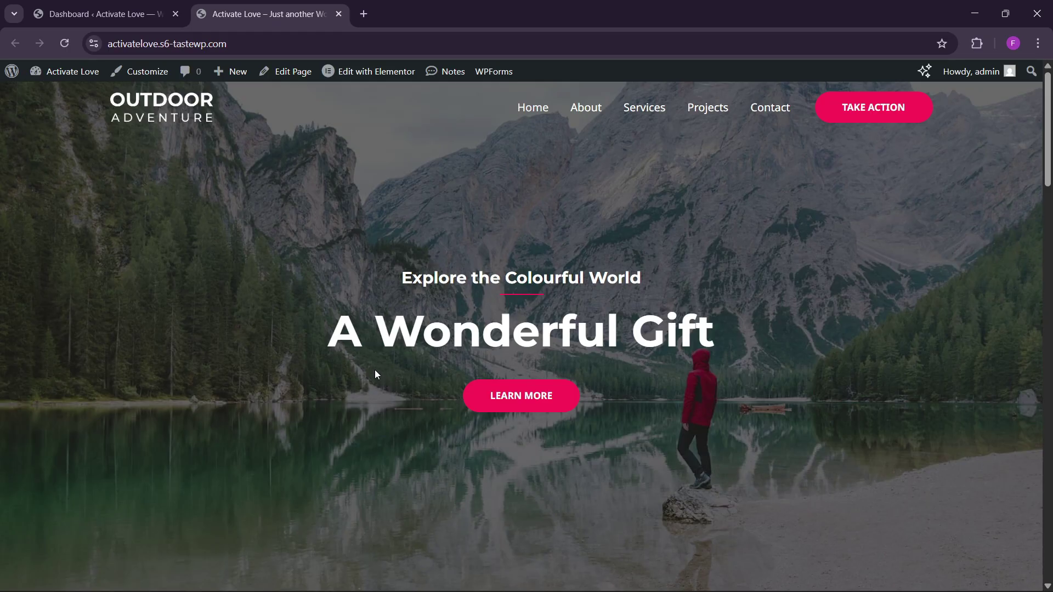
pyautogui.scroll(-4, 371, 368)
pyautogui.scroll(4, 370, 368)
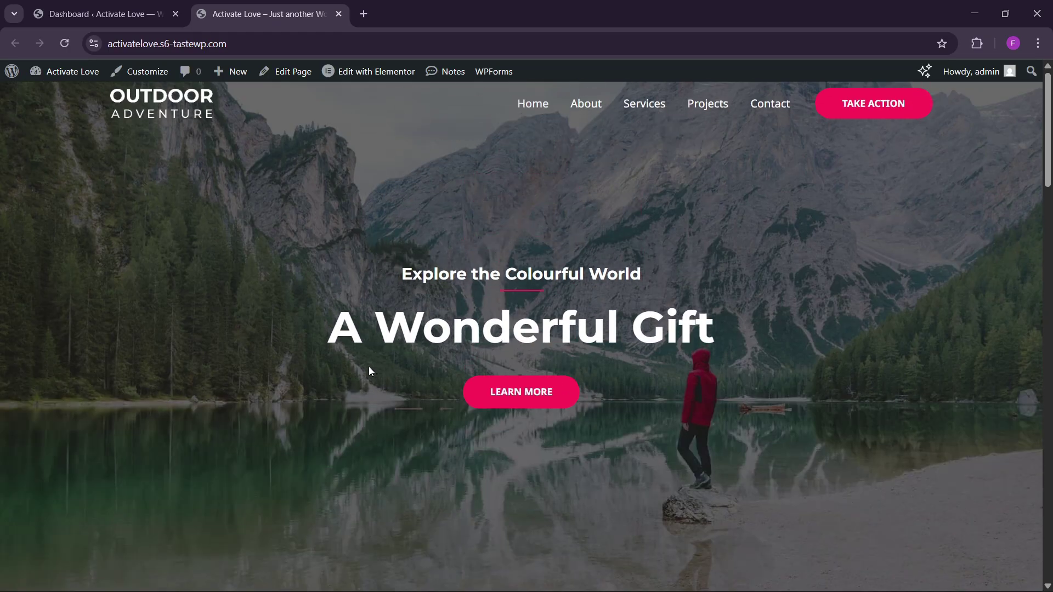
pyautogui.scroll(1, 369, 369)
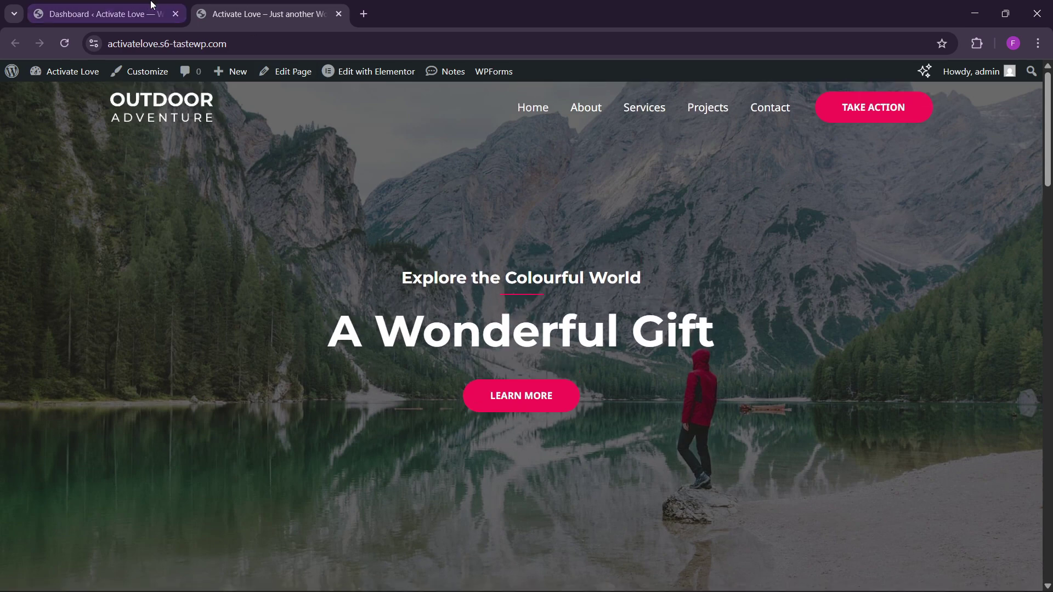
# From the admin dashboard, open Appearance > Themes to see Astra active and Hello Elementor.
pyautogui.click(99, 14)
pyautogui.moveTo(69, 374)
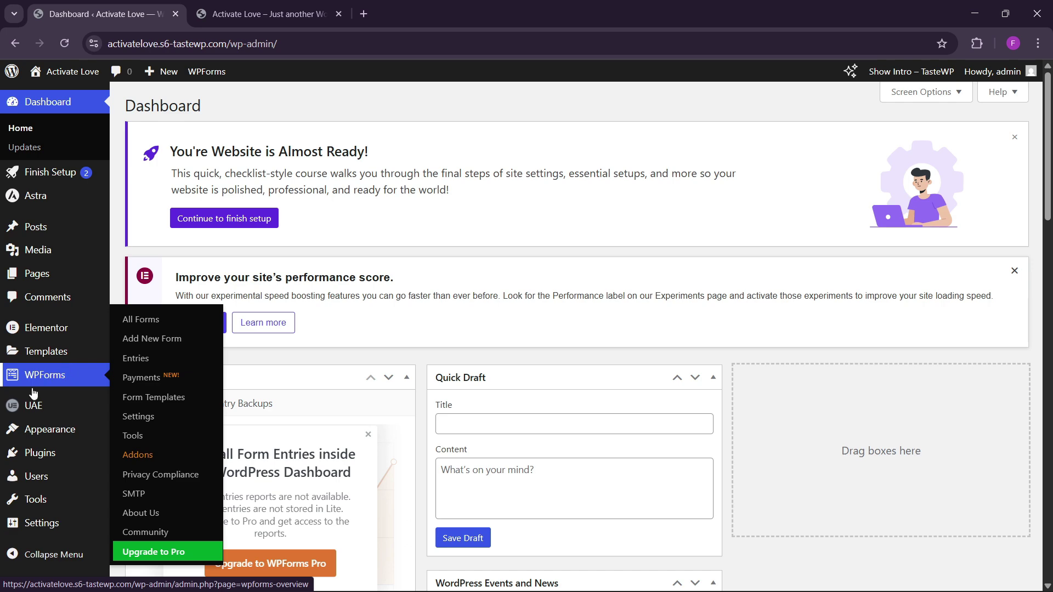
pyautogui.moveTo(36, 430)
pyautogui.scroll(-2, 37, 434)
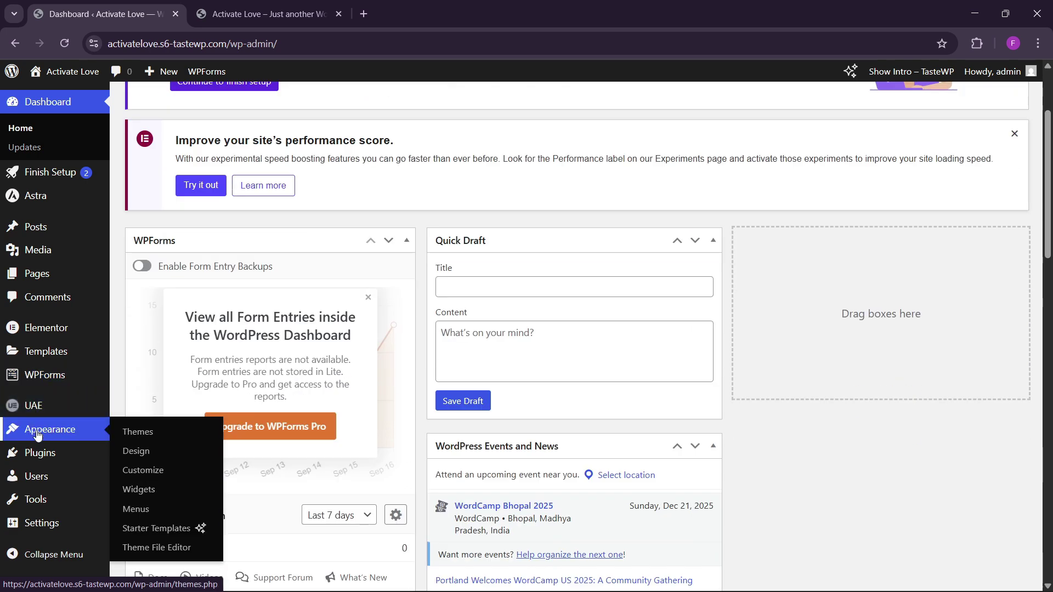
pyautogui.click(134, 433)
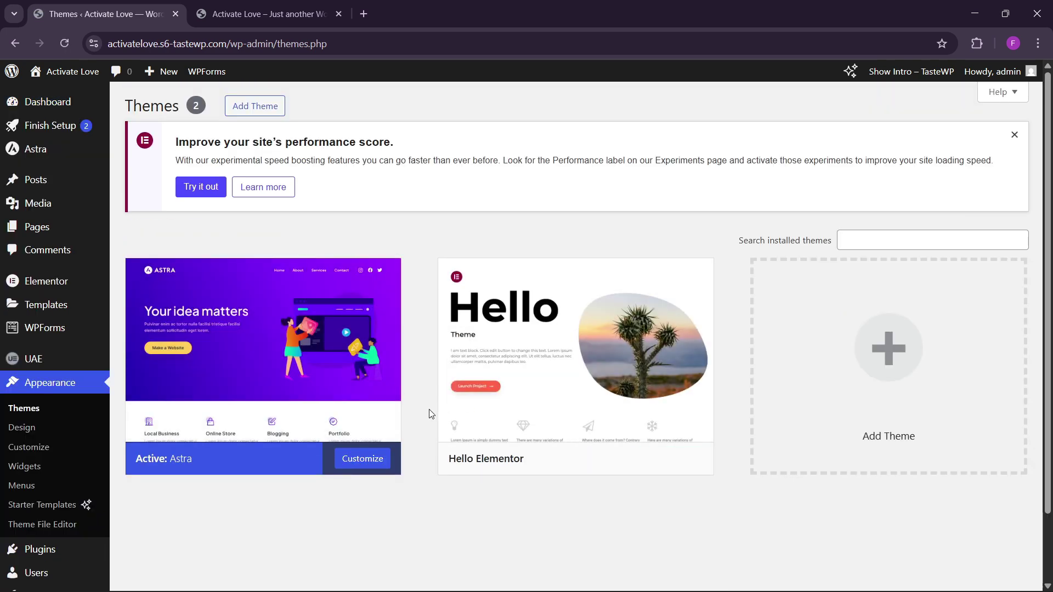
pyautogui.moveTo(516, 425)
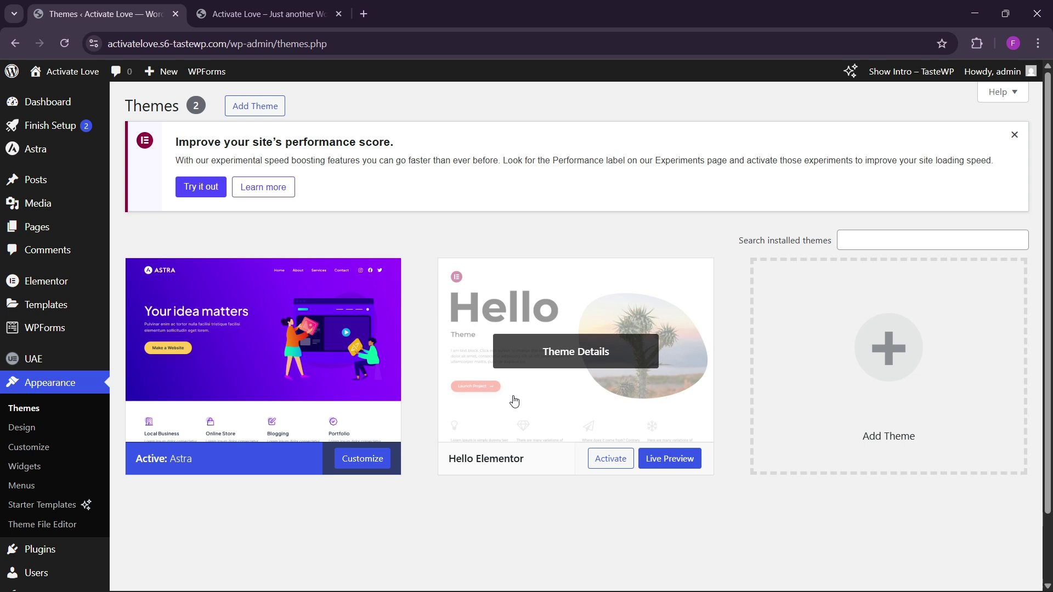
pyautogui.moveTo(237, 318)
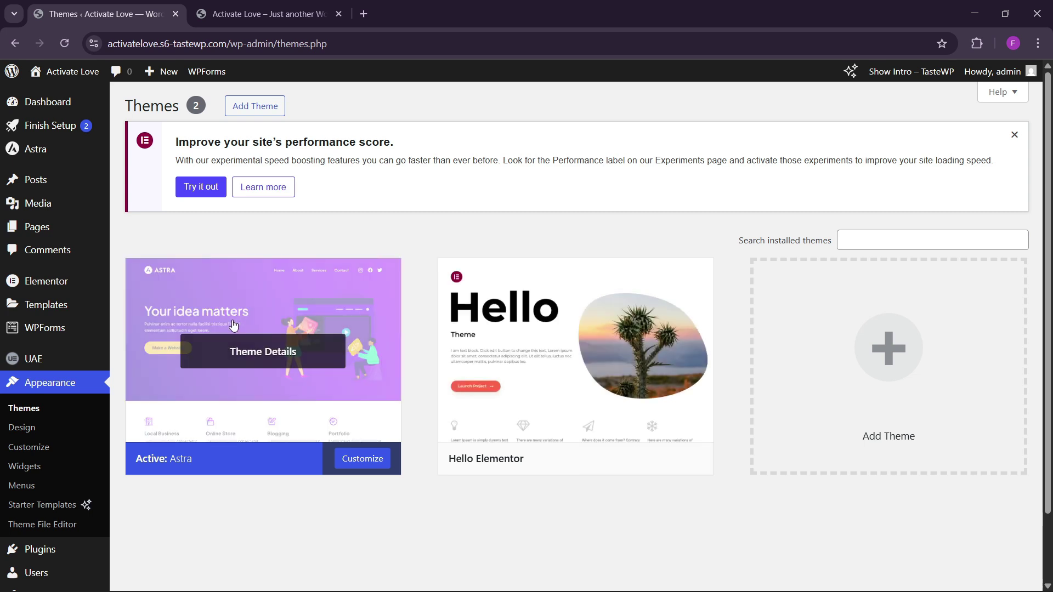
pyautogui.moveTo(82, 317)
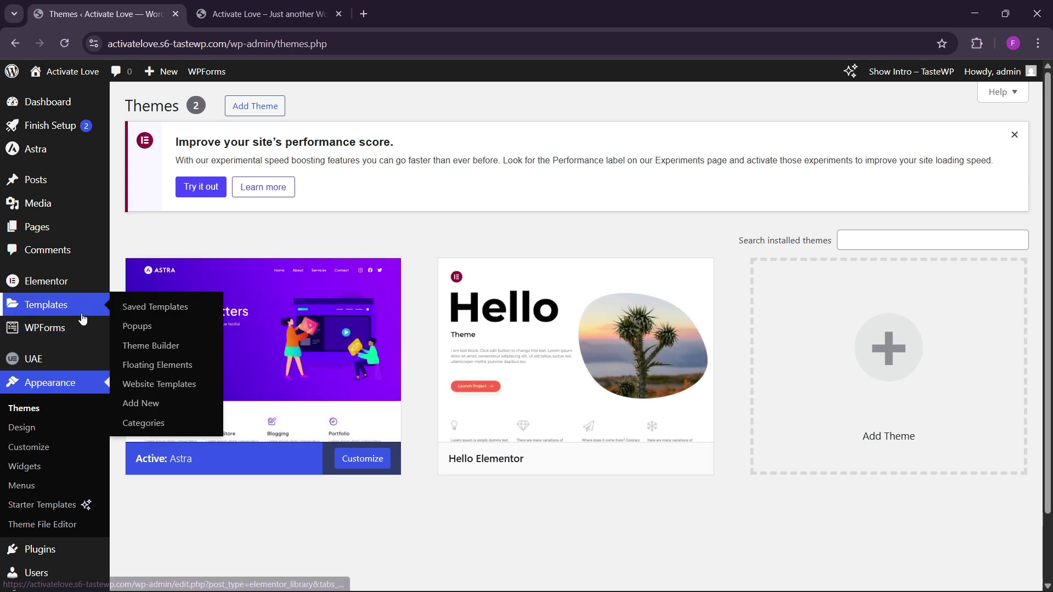
pyautogui.scroll(-2, 44, 450)
# Open Plugins > Installed Plugins and scroll through Elementor, Elementor Pro, Starter Templates and others.
pyautogui.moveTo(33, 471)
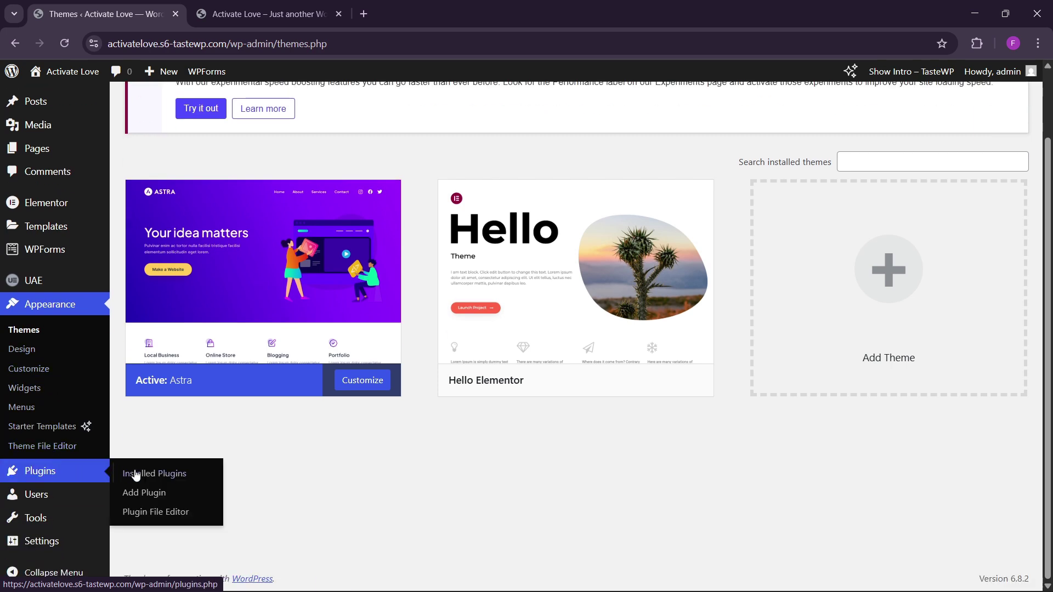
pyautogui.click(136, 475)
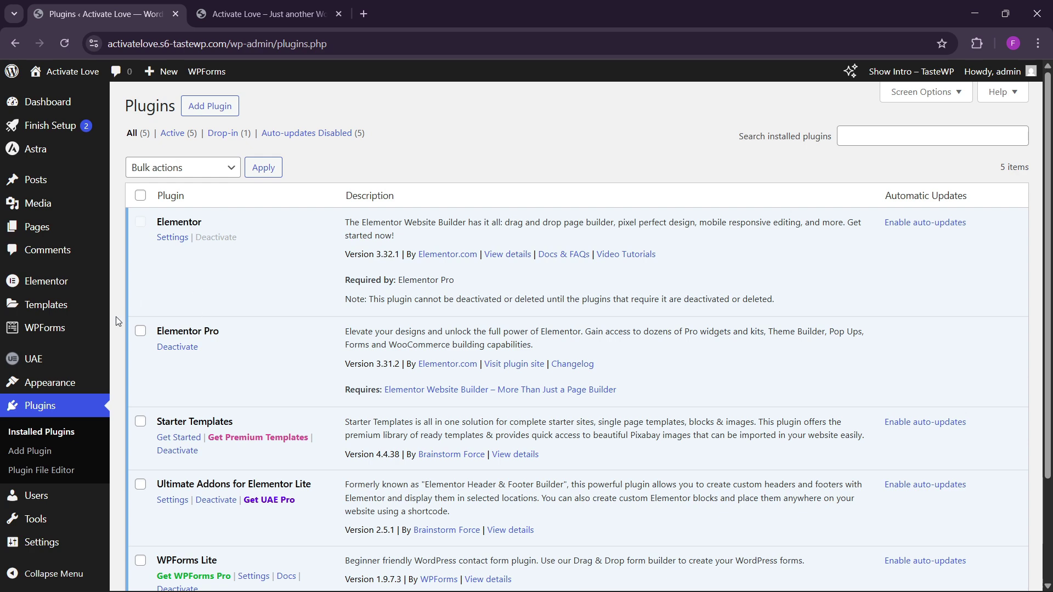
pyautogui.scroll(-3, 219, 384)
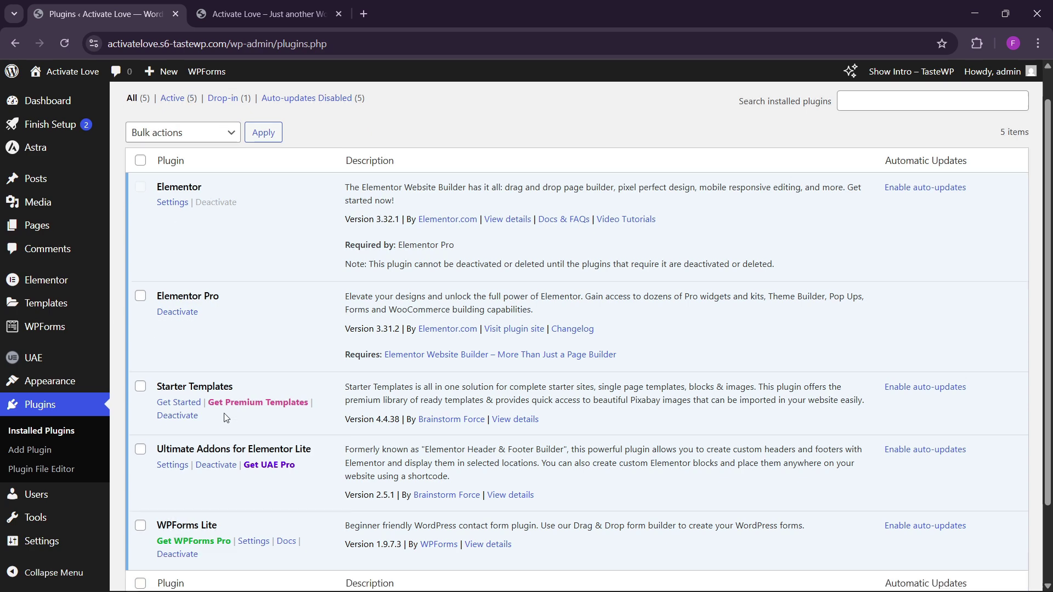
pyautogui.scroll(3, 259, 412)
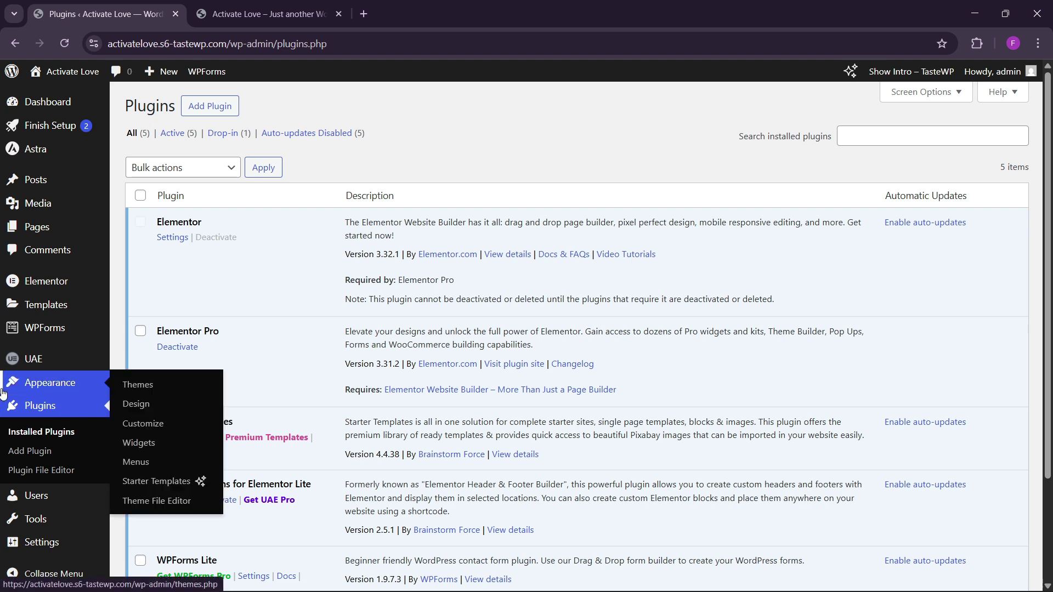
# Open Templates > Theme Builder in a new tab, reorder the tabs and switch to it.
pyautogui.moveTo(41, 306)
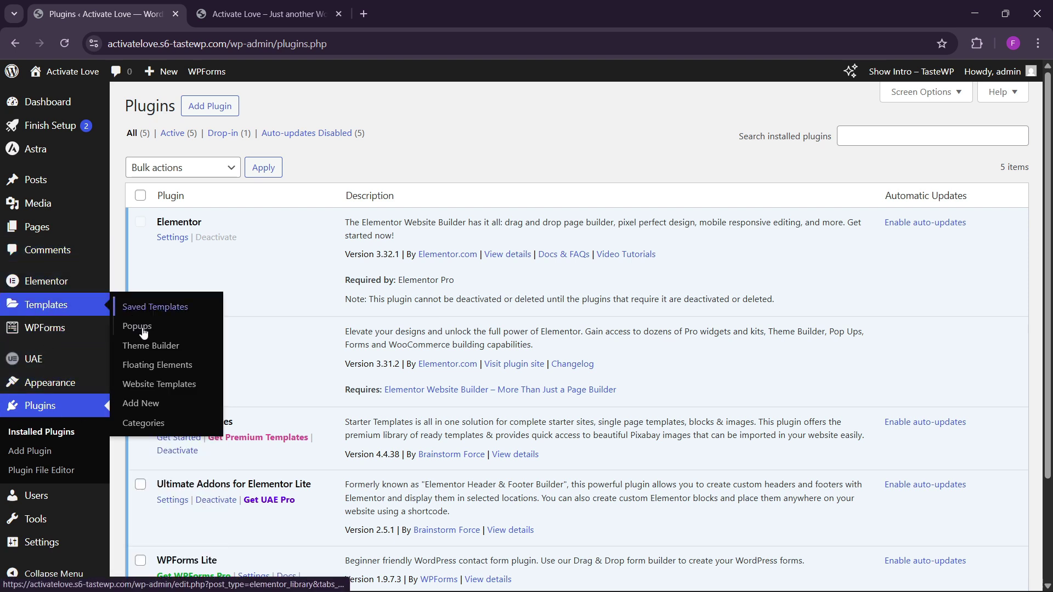
pyautogui.rightClick(155, 346)
pyautogui.click(189, 360)
pyautogui.click(274, 14)
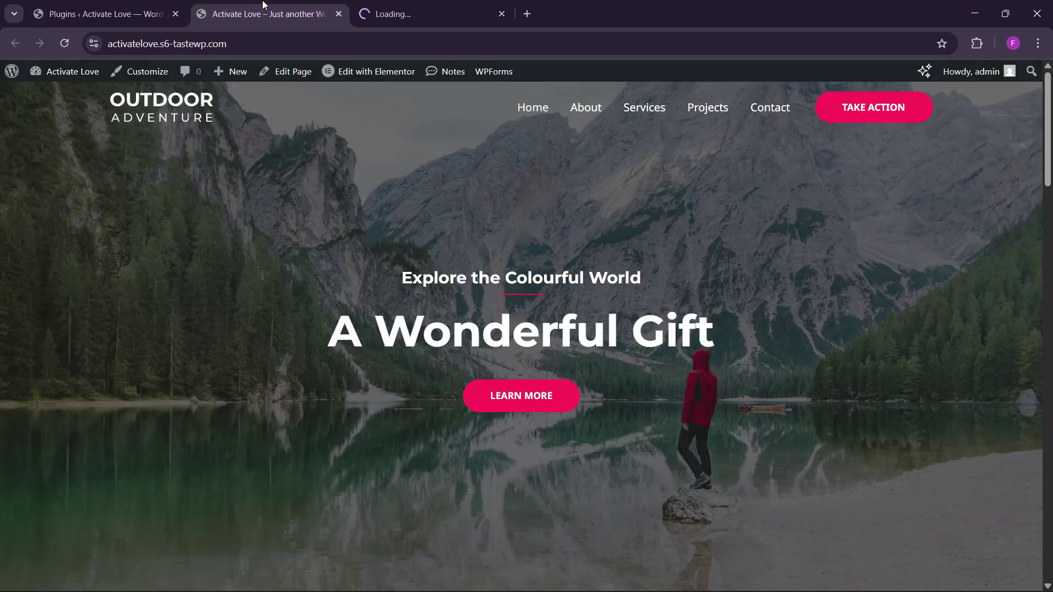
pyautogui.moveTo(300, 8); pyautogui.dragTo(444, 6)
pyautogui.click(320, 7)
pyautogui.click(379, 15)
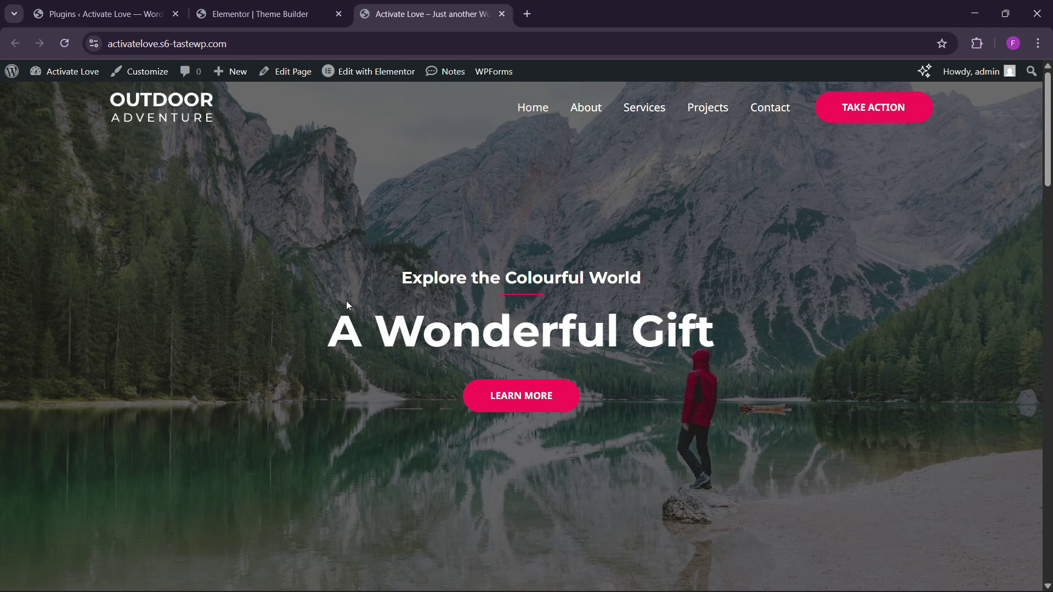
pyautogui.click(305, 6)
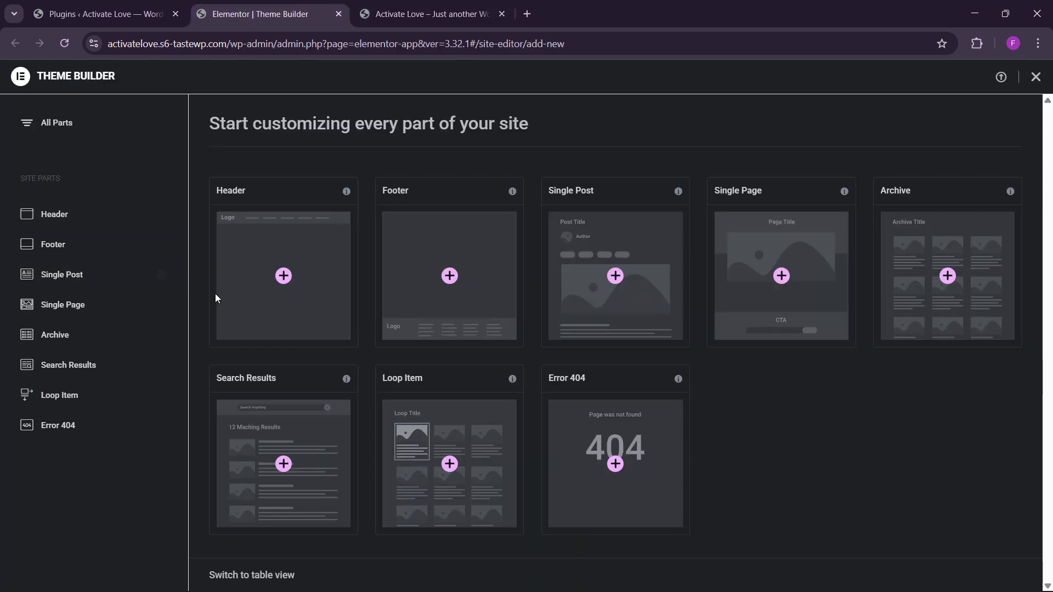
# Create the new header template Elementor Header #1246, then go to the Installed Plugins tab while it loads.
pyautogui.click(284, 276)
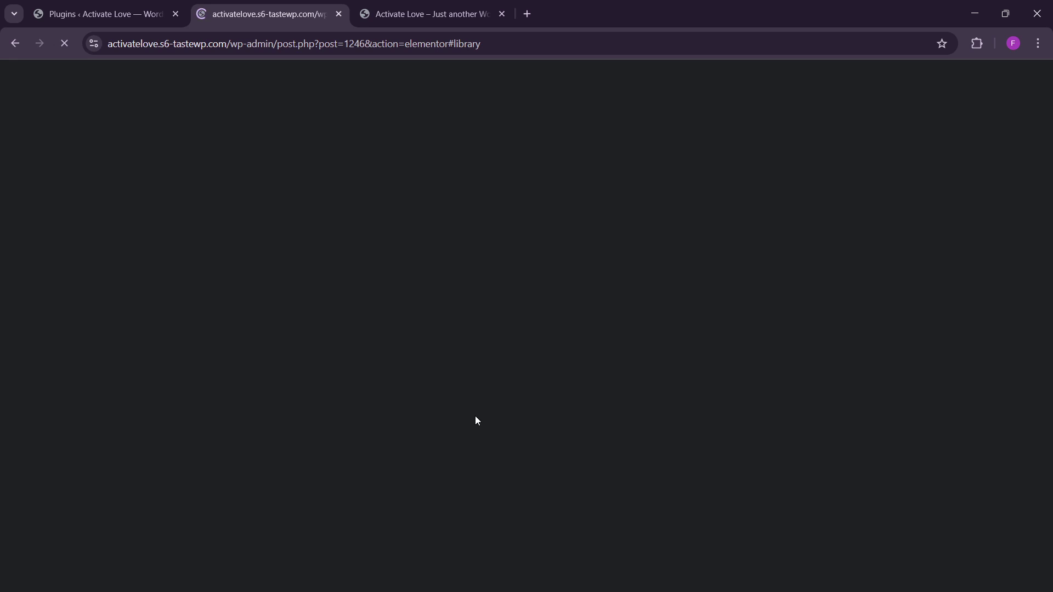
pyautogui.hotkey('ctrl', 'Tab')
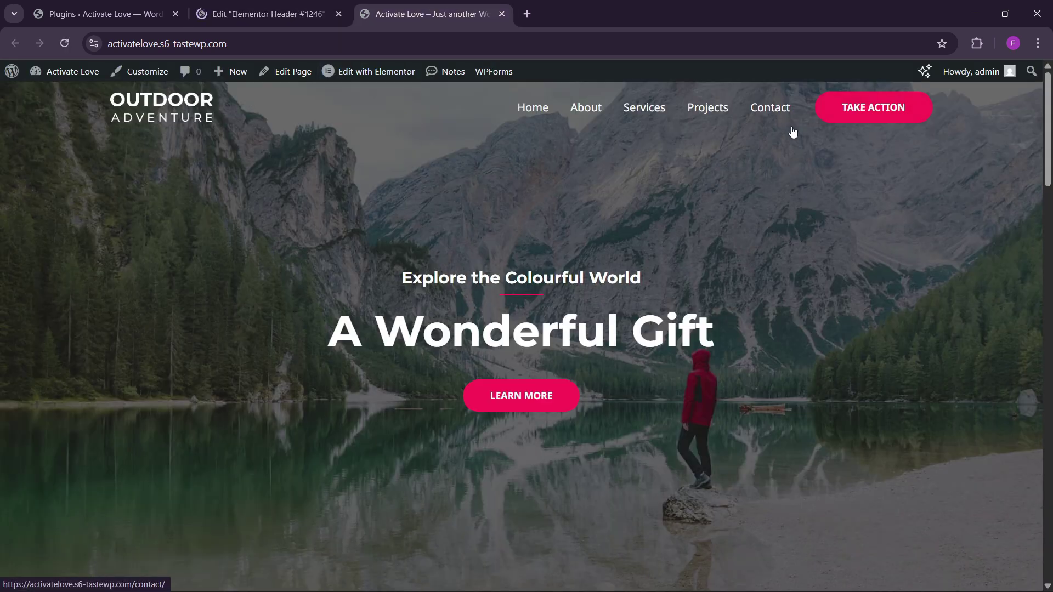
pyautogui.click(331, 4)
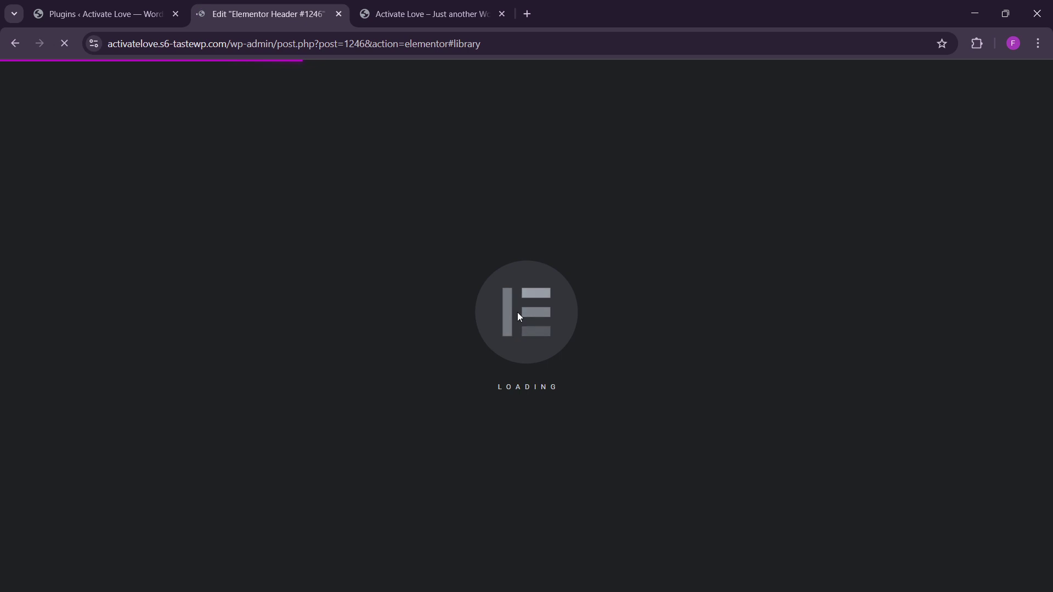
pyautogui.click(433, 14)
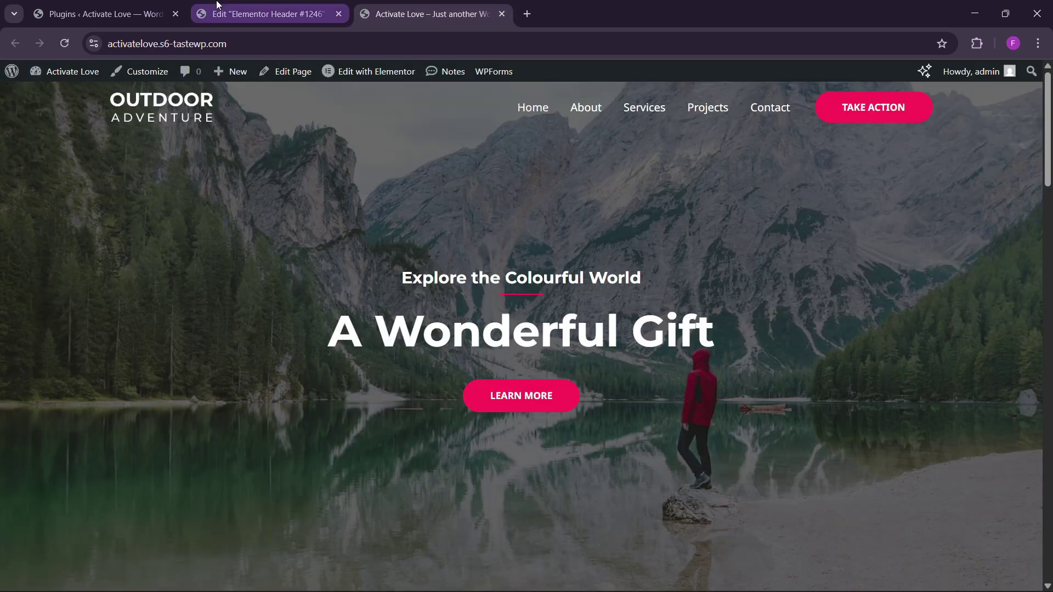
pyautogui.click(269, 13)
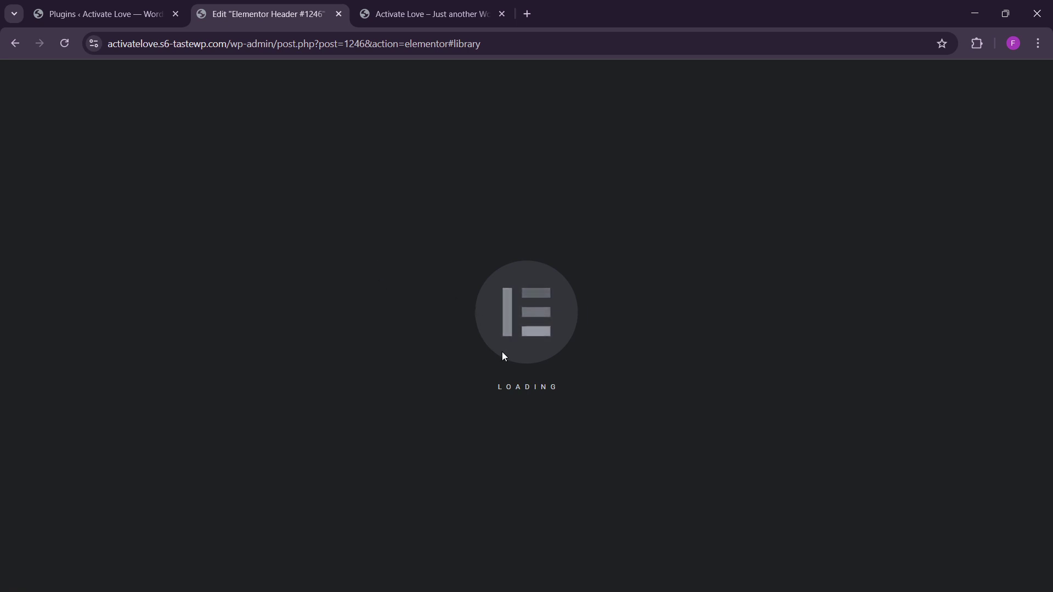
pyautogui.click(156, 14)
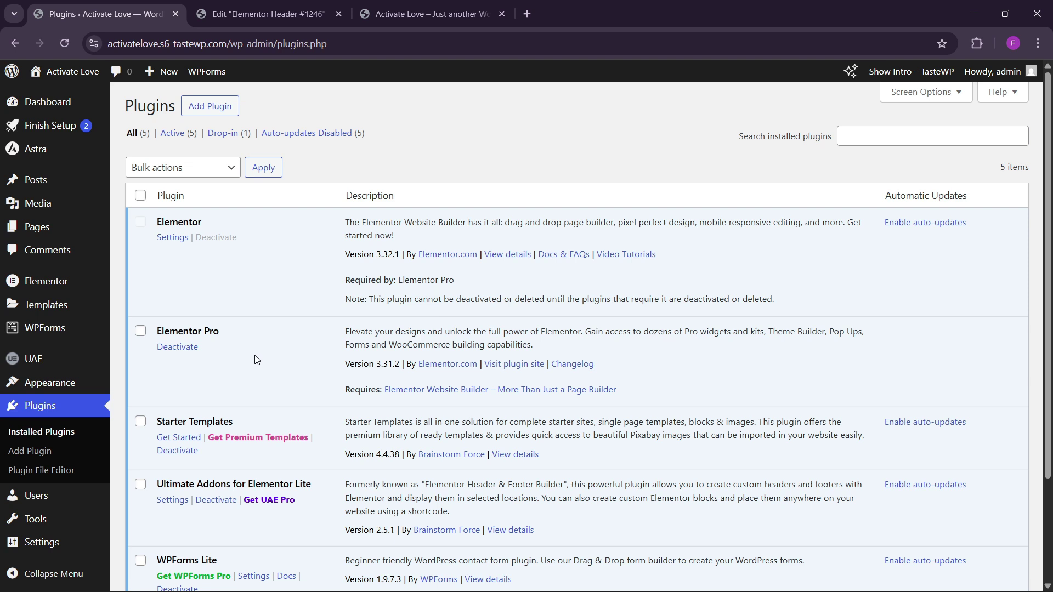
# Add a single-structure Flexbox container to the empty header and rename it header.
pyautogui.click(276, 13)
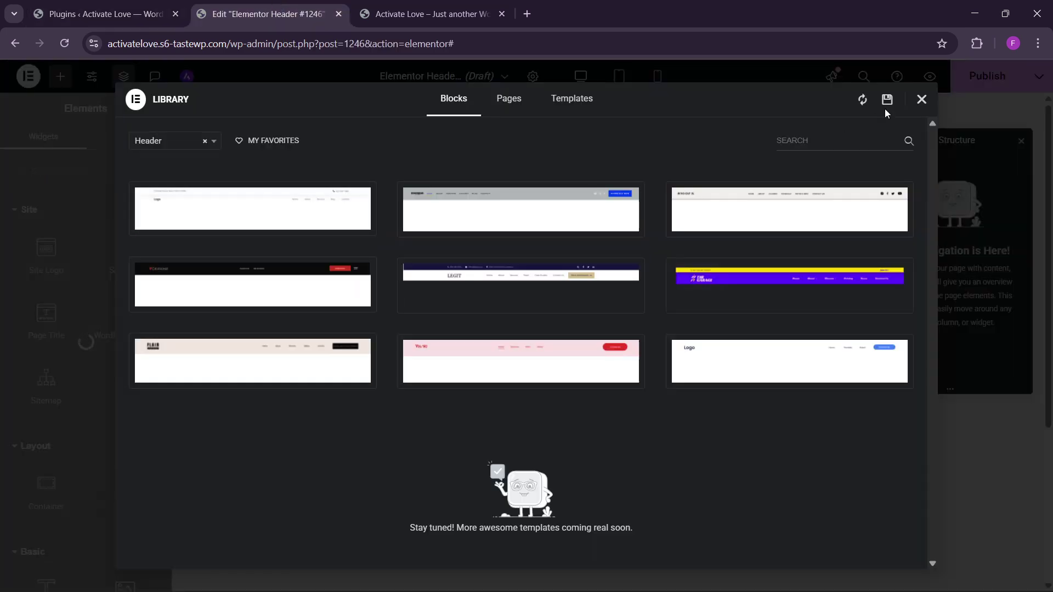
pyautogui.click(921, 100)
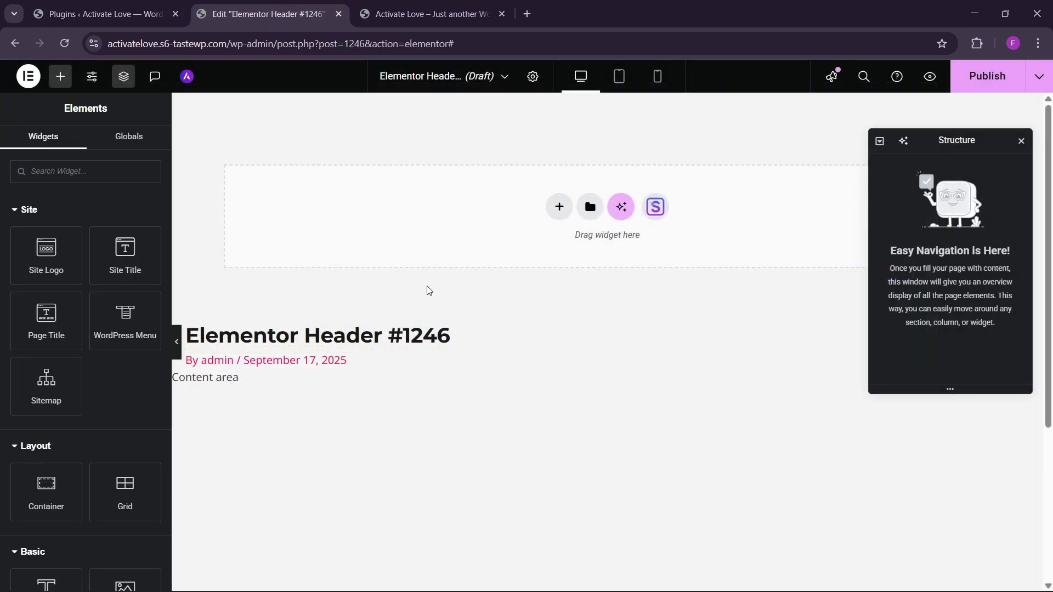
pyautogui.click(559, 207)
pyautogui.click(562, 246)
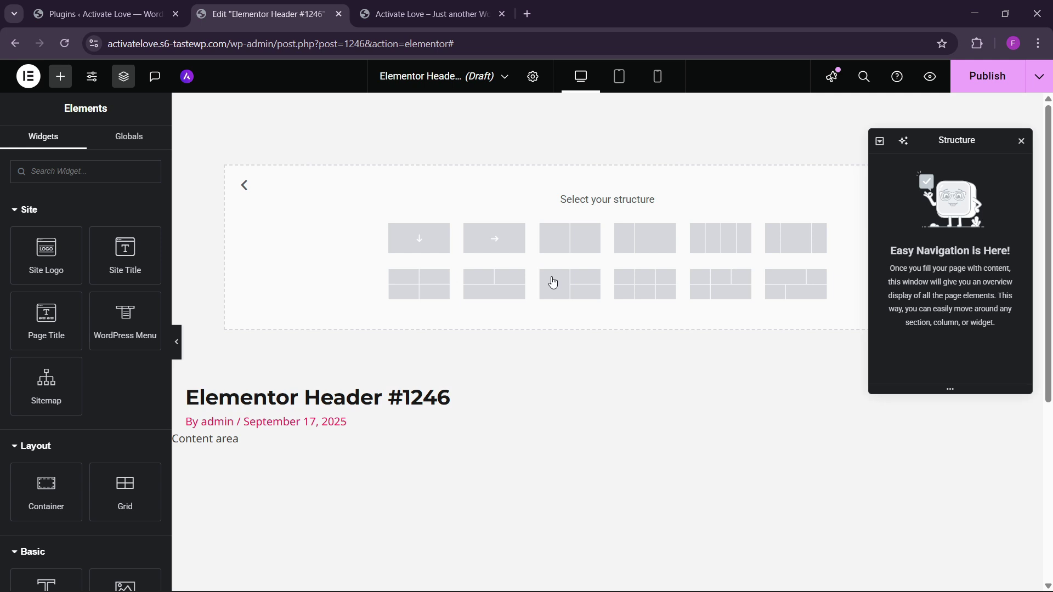
pyautogui.click(494, 254)
pyautogui.doubleClick(920, 171)
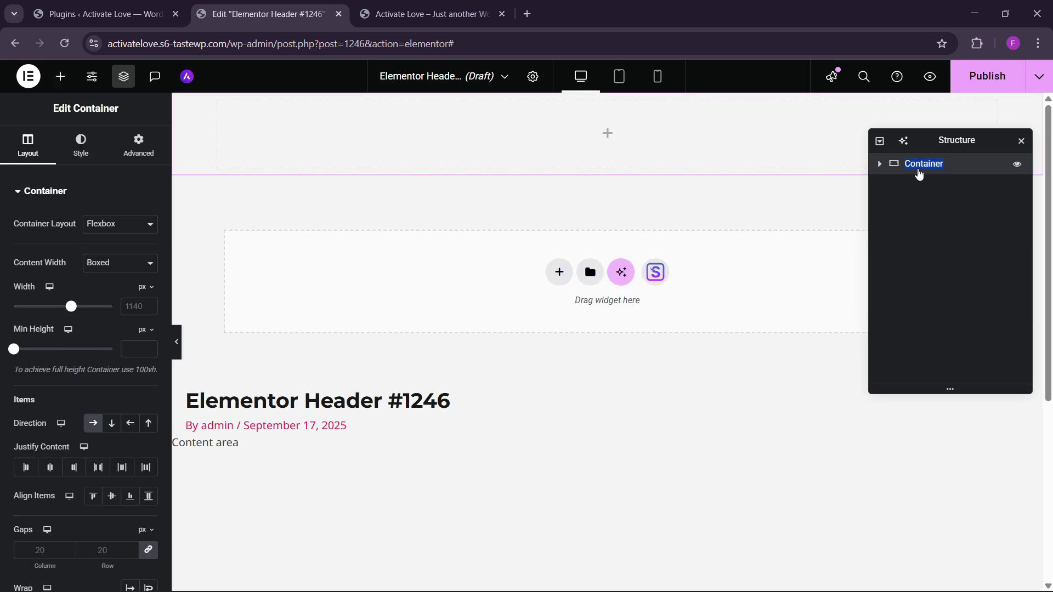
pyautogui.write('head')
# Give the container width 1300, top and bottom padding 20, and a black background.
pyautogui.click(130, 307)
pyautogui.write('1300')
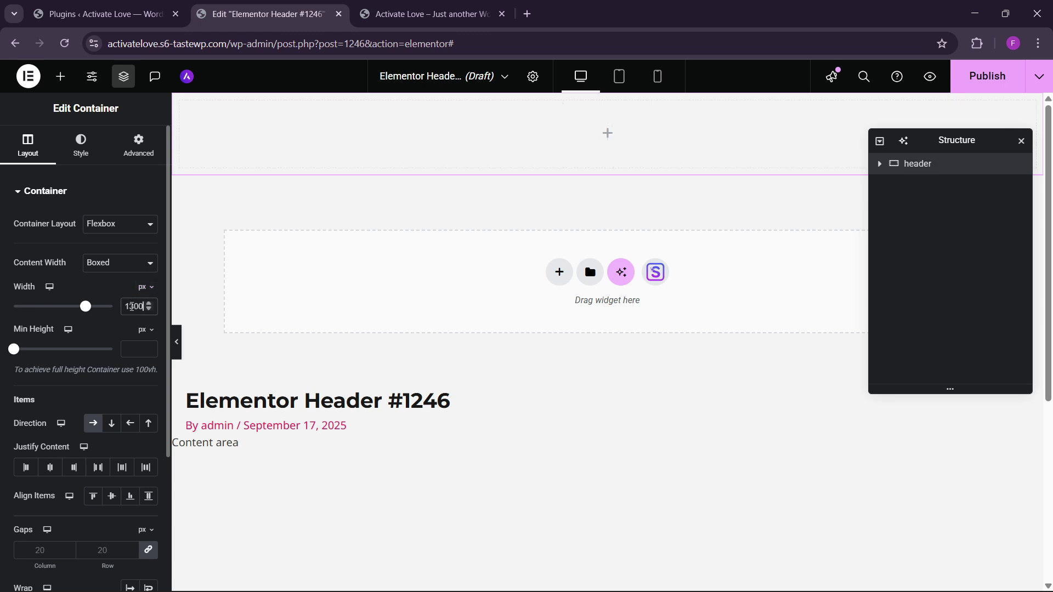
pyautogui.click(142, 155)
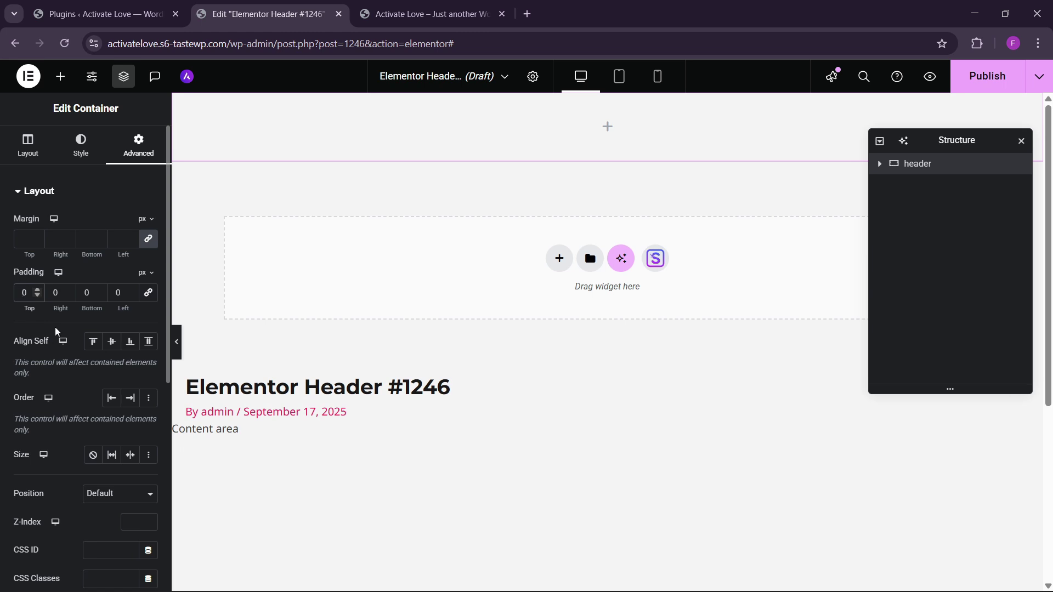
pyautogui.write('20')
pyautogui.press('Tab')
pyautogui.press('Tab')
pyautogui.write('20')
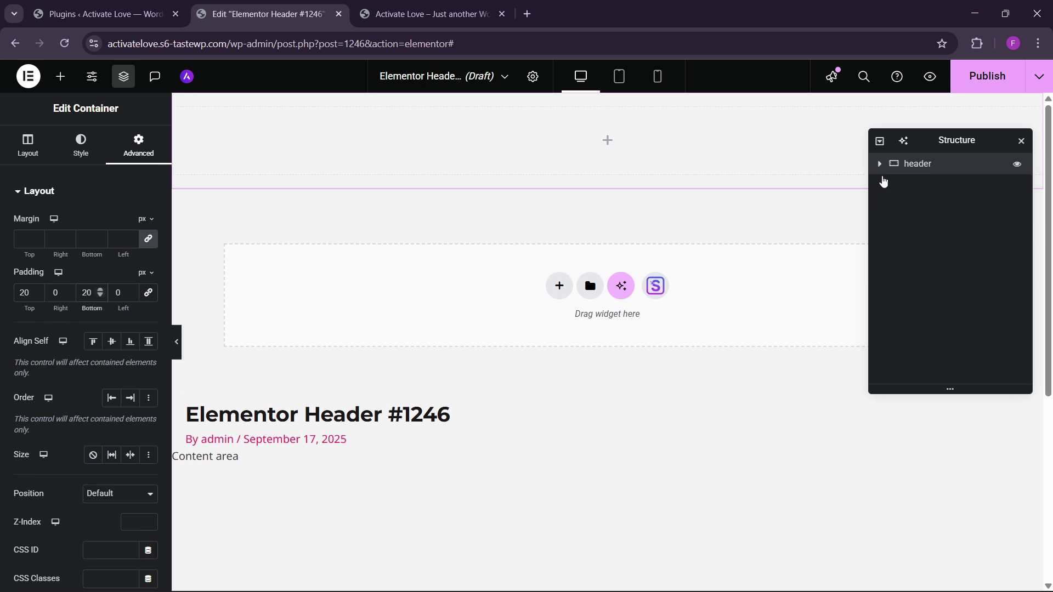
pyautogui.click(81, 146)
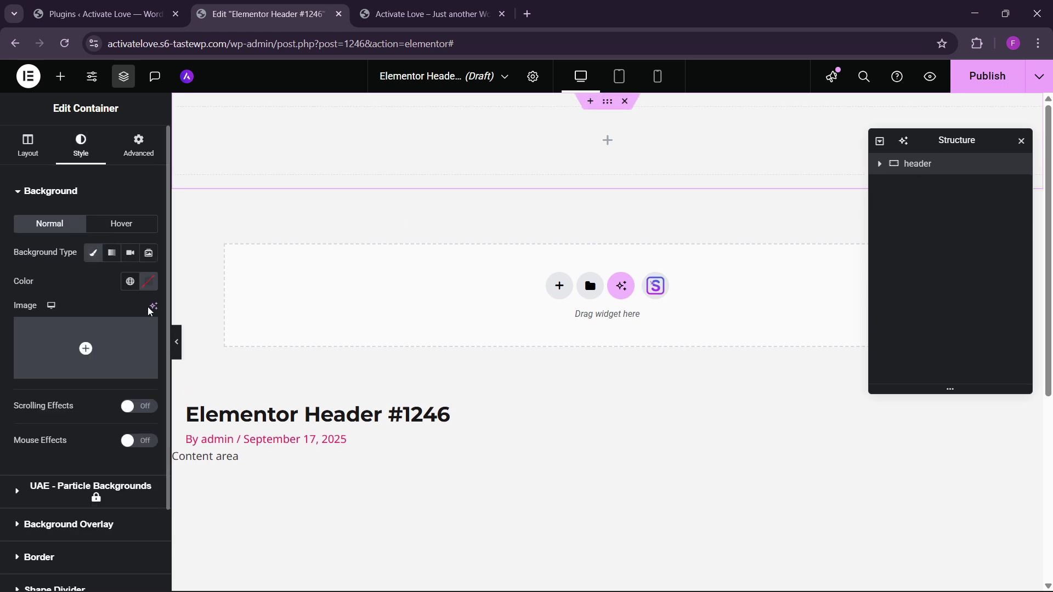
pyautogui.click(148, 281)
pyautogui.click(71, 447)
# Place an Image widget in the header showing white-logo.png from the Media Library.
pyautogui.click(86, 289)
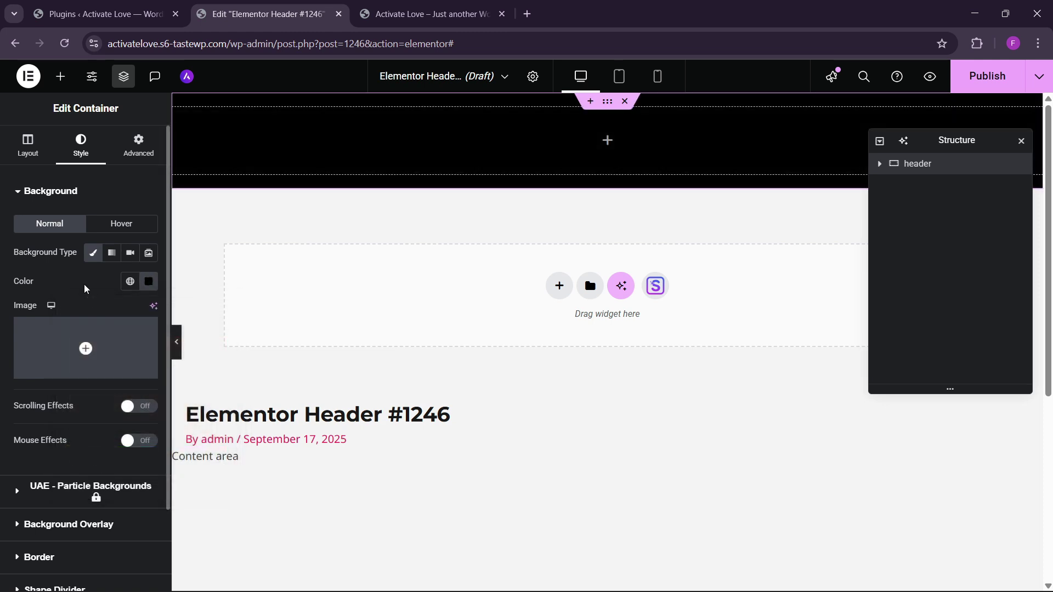
pyautogui.click(60, 76)
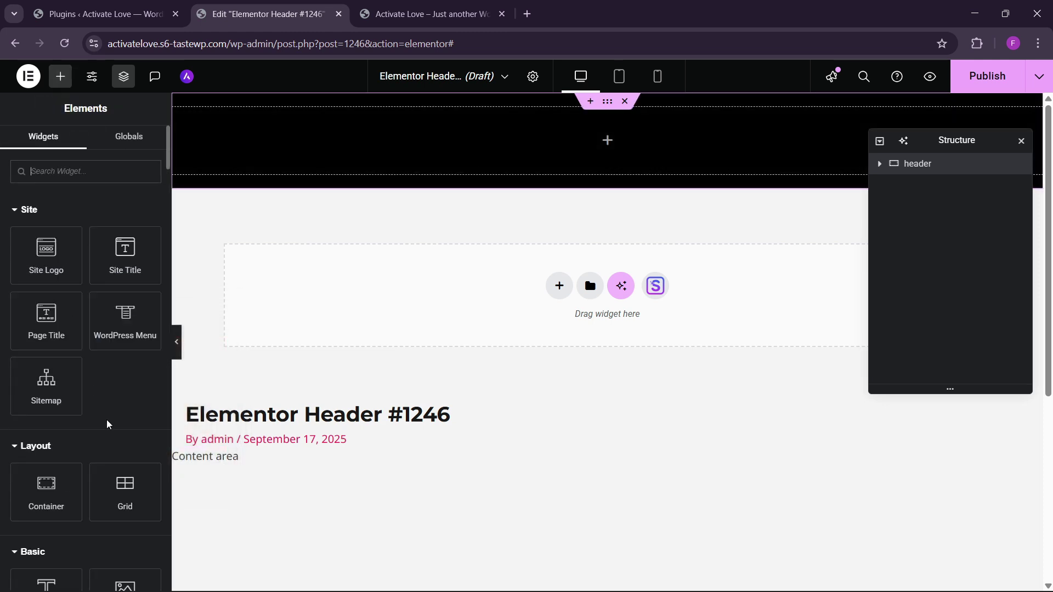
pyautogui.scroll(-1, 115, 472)
pyautogui.moveTo(122, 509); pyautogui.dragTo(345, 151)
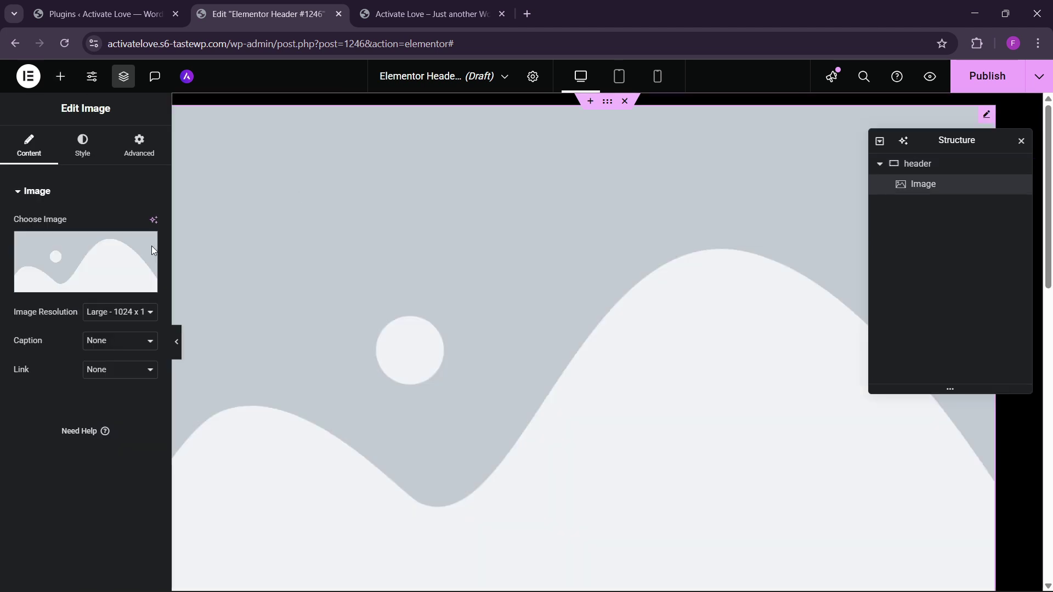
pyautogui.click(33, 272)
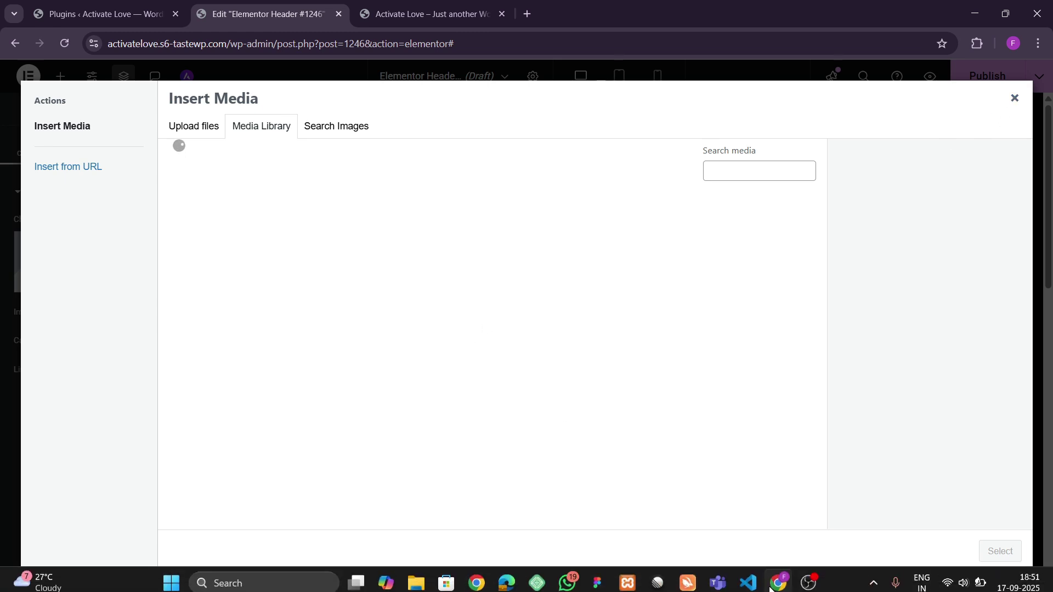
pyautogui.click(351, 473)
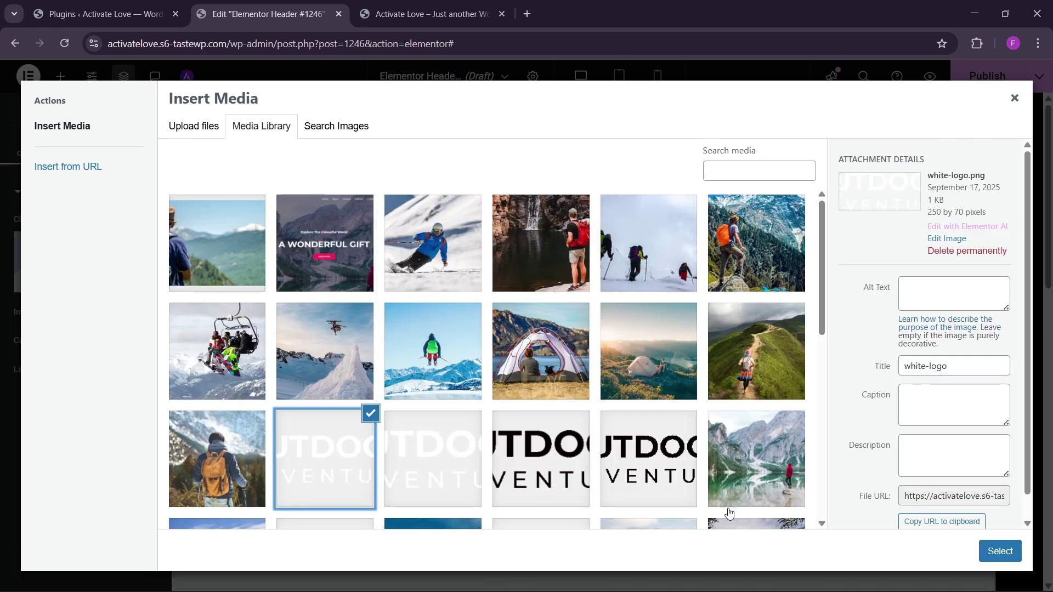
pyautogui.click(1001, 551)
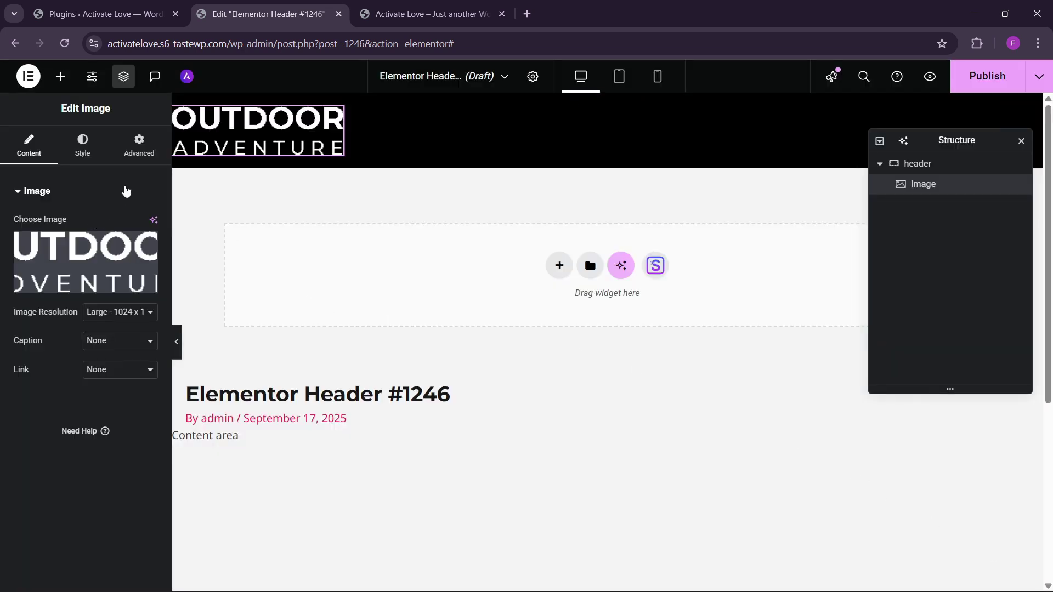
# Set the logo's Advanced width to Custom at 11%.
pyautogui.click(139, 145)
pyautogui.click(110, 332)
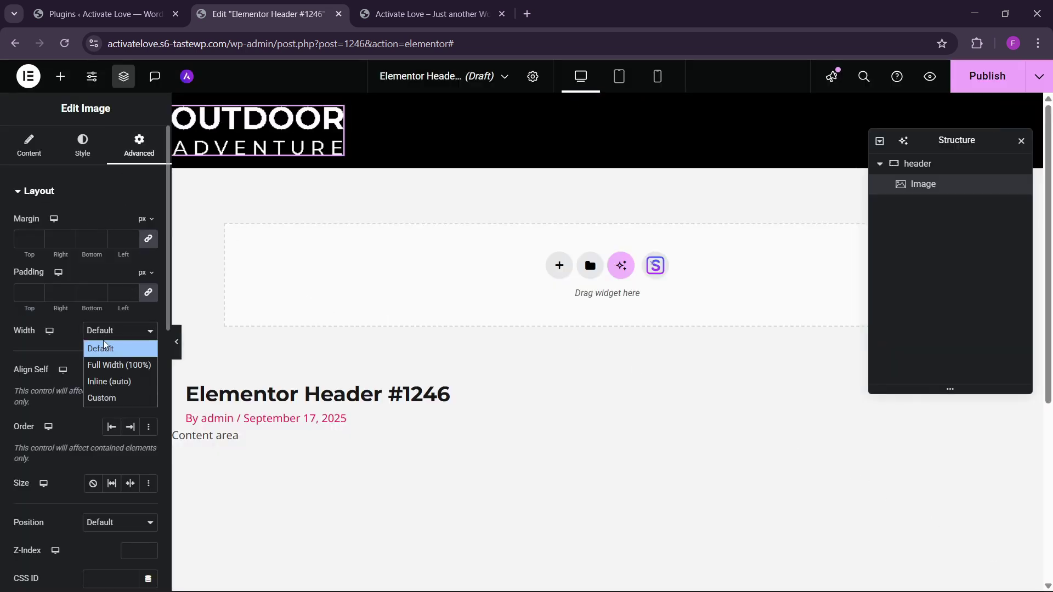
pyautogui.click(101, 398)
pyautogui.moveTo(28, 375)
pyautogui.mouseDown()
pyautogui.moveTo(18, 376)
pyautogui.moveTo(26, 384)
pyautogui.mouseUp()
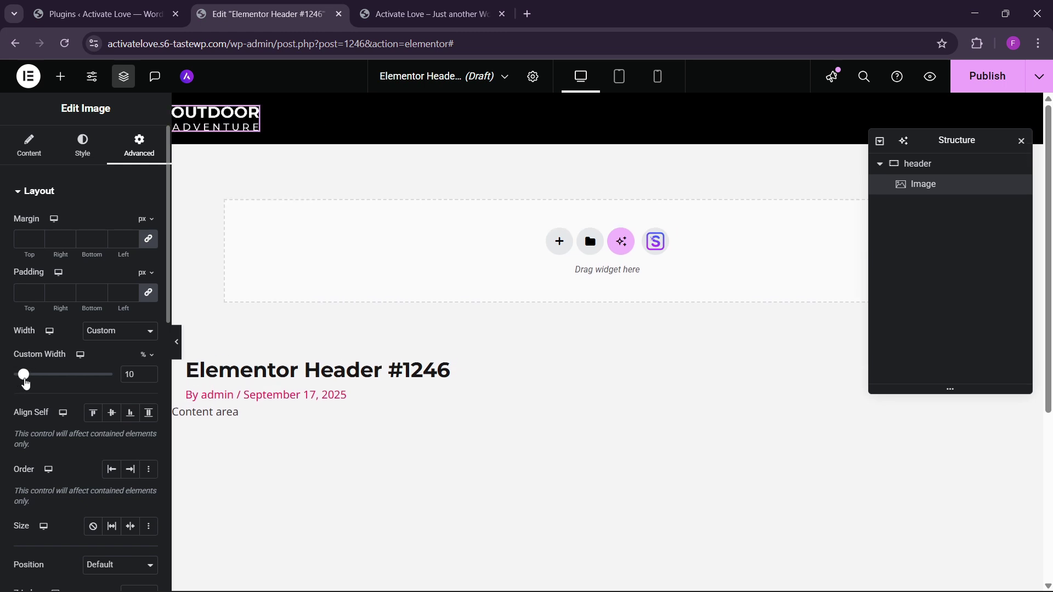
pyautogui.click(149, 373)
pyautogui.click(148, 372)
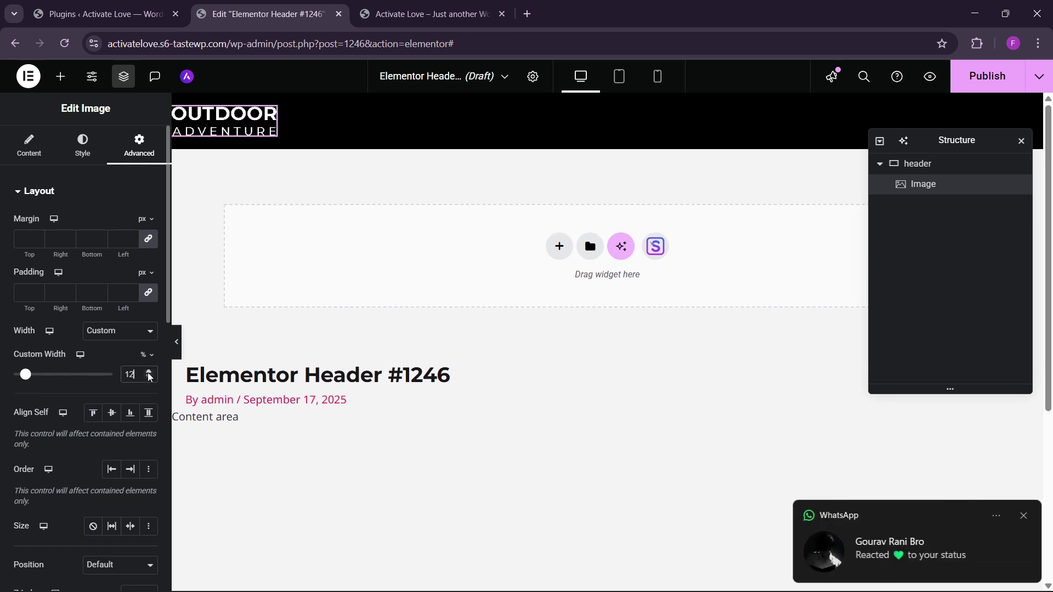
pyautogui.click(149, 378)
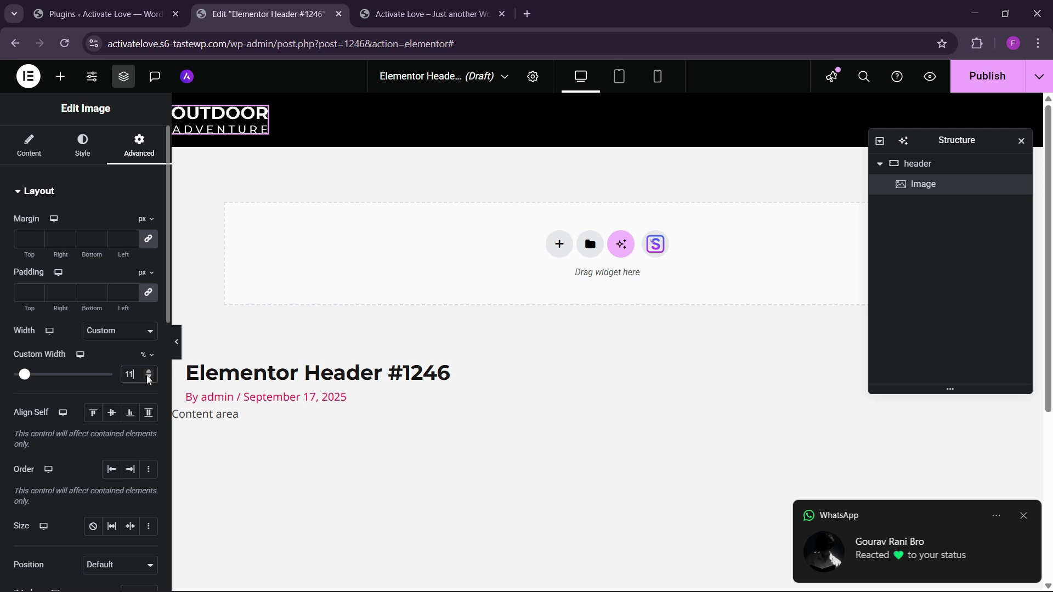
pyautogui.click(1023, 518)
# Add a WordPress Menu beside the logo; set the container to Space Between, centre-aligned.
pyautogui.click(60, 77)
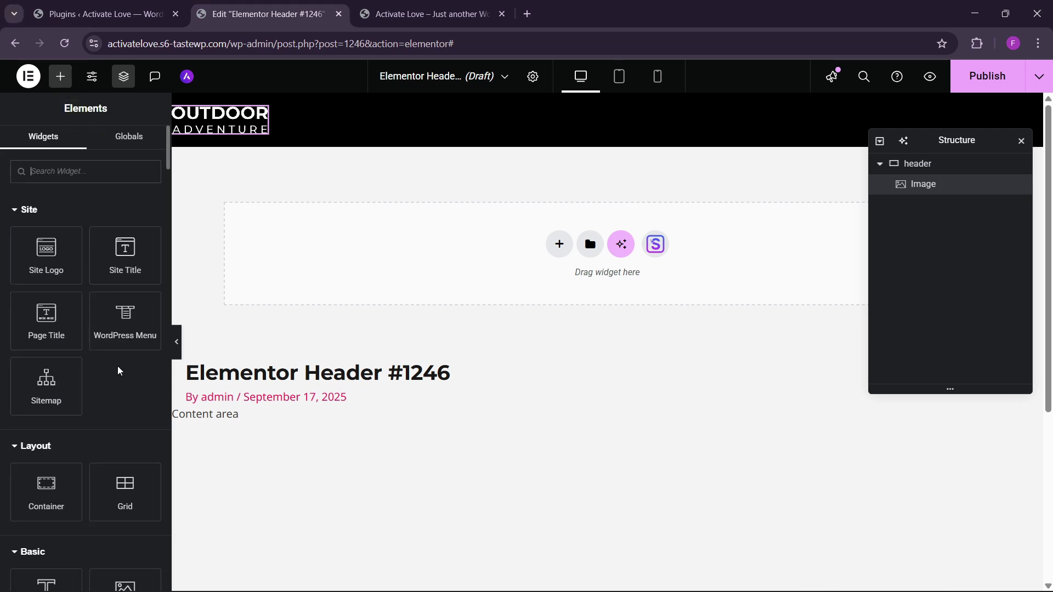
pyautogui.moveTo(125, 321); pyautogui.dragTo(274, 121)
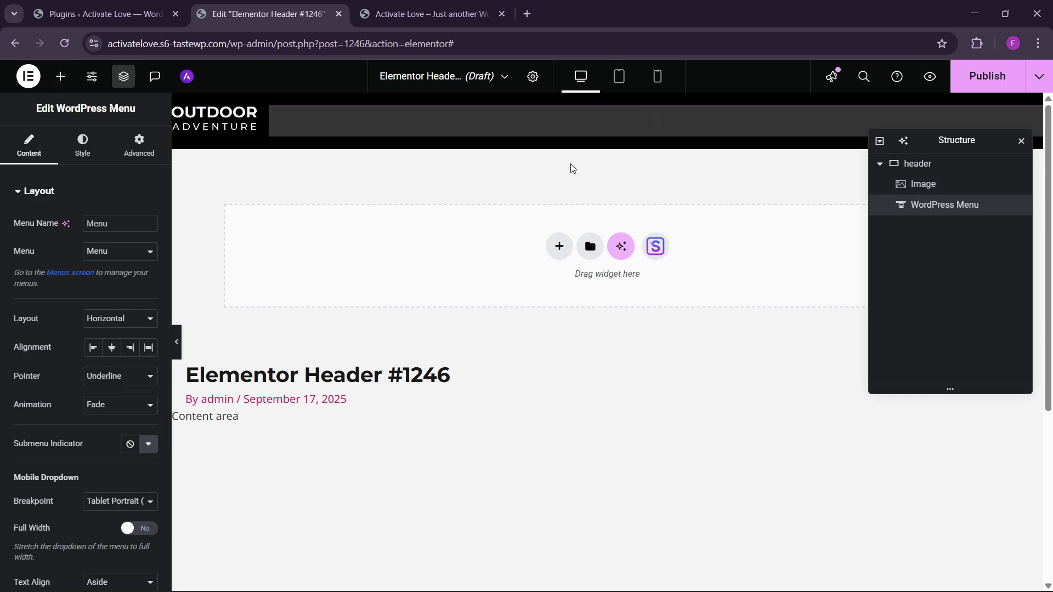
pyautogui.click(889, 163)
pyautogui.scroll(-2, 71, 351)
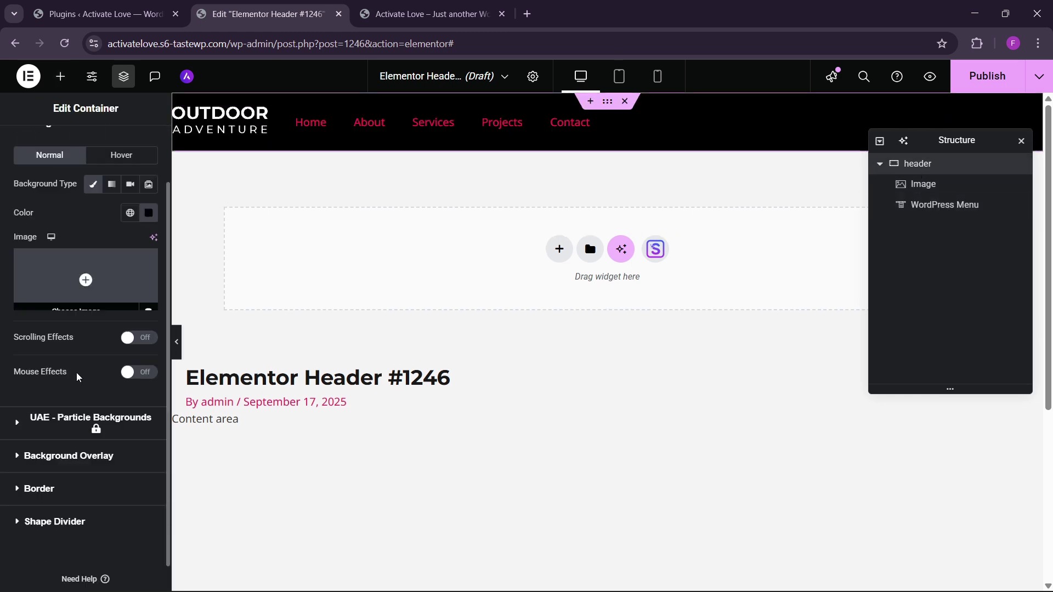
pyautogui.scroll(5, 48, 310)
pyautogui.click(25, 147)
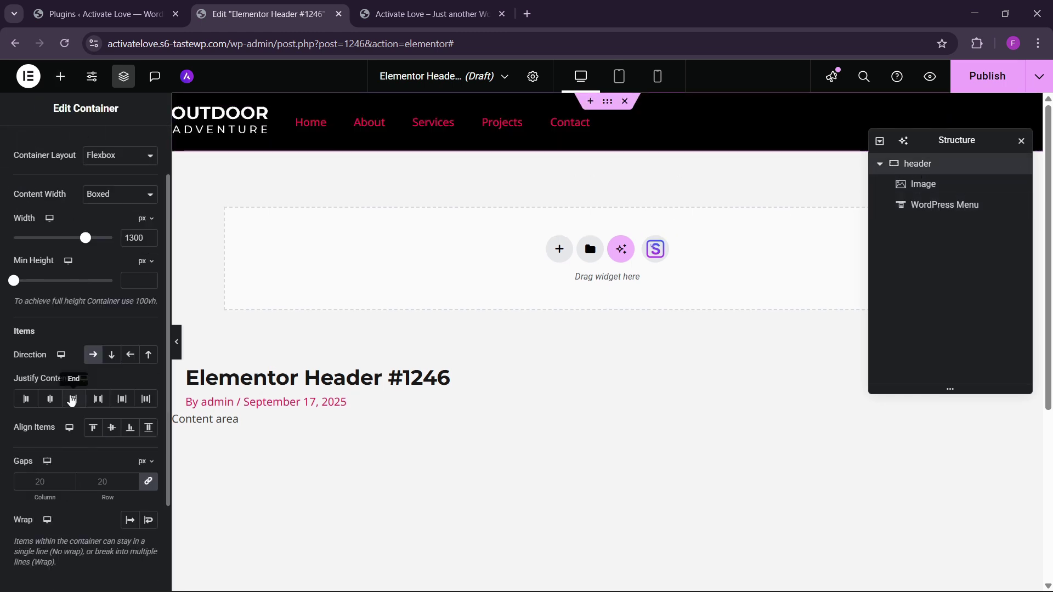
pyautogui.click(98, 406)
pyautogui.click(112, 428)
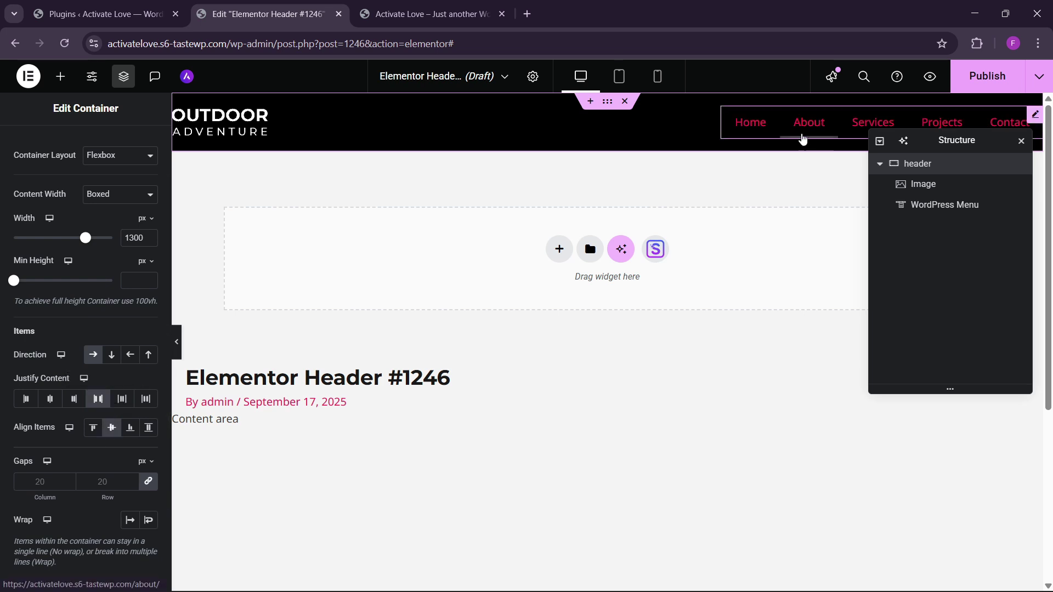
# Make the menu text white, with pink-red hover text and an Accent hover underline.
pyautogui.click(803, 135)
pyautogui.click(83, 146)
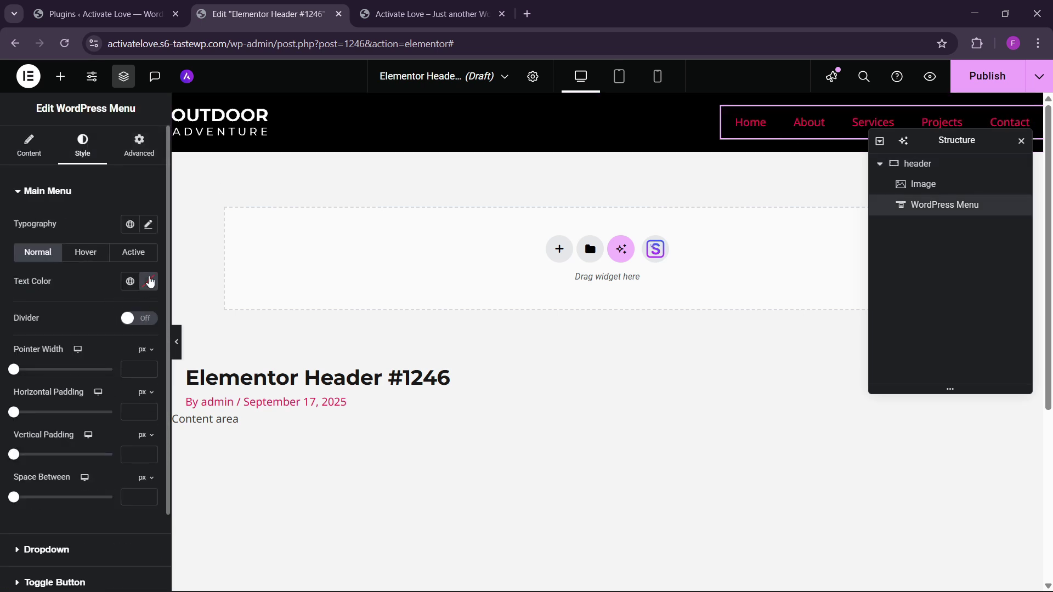
pyautogui.click(148, 281)
pyautogui.click(53, 279)
pyautogui.click(82, 256)
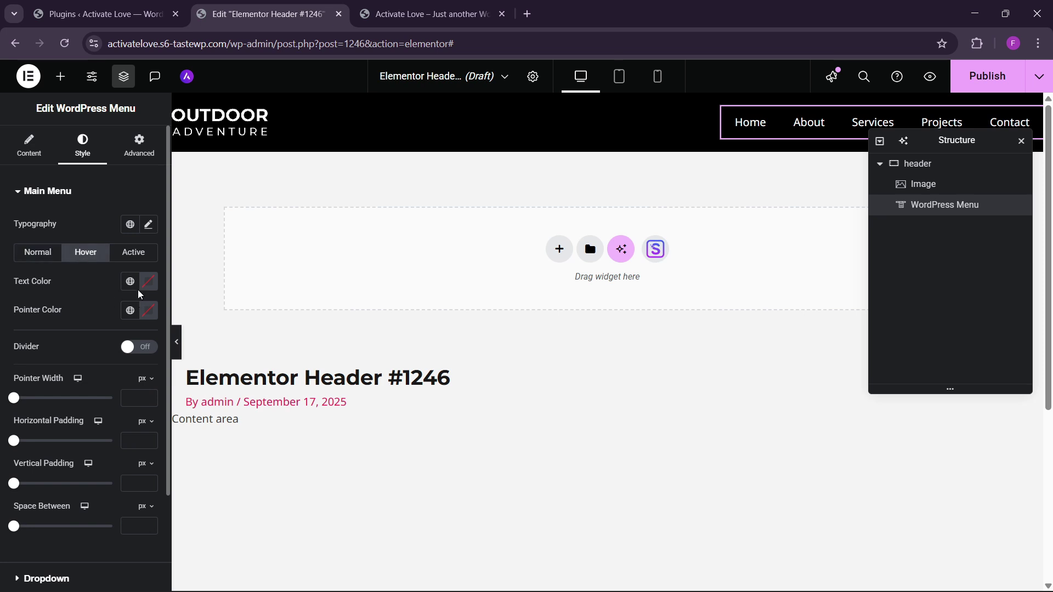
pyautogui.click(130, 282)
pyautogui.click(82, 456)
pyautogui.click(129, 311)
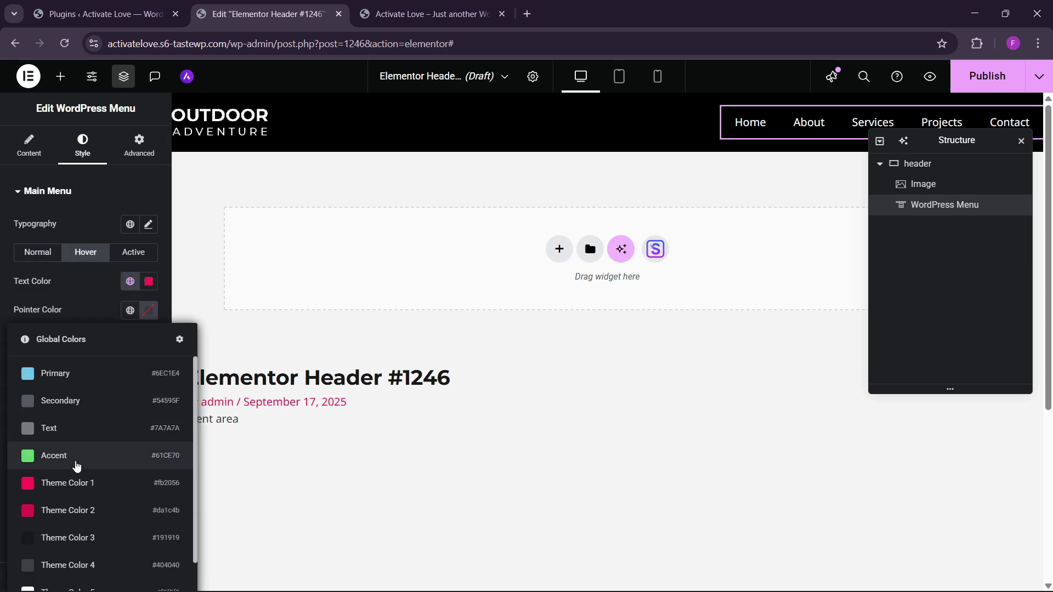
pyautogui.click(76, 463)
# Set the active menu item to pink-red text with a Theme Color 1 underline.
pyautogui.click(132, 254)
pyautogui.click(130, 281)
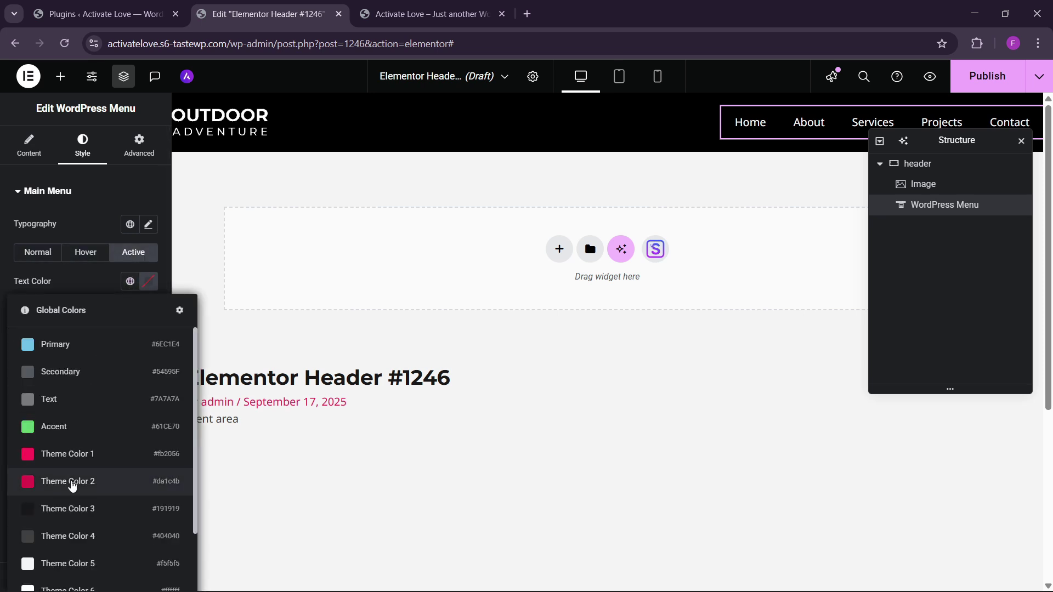
pyautogui.click(71, 482)
pyautogui.click(130, 311)
pyautogui.click(71, 483)
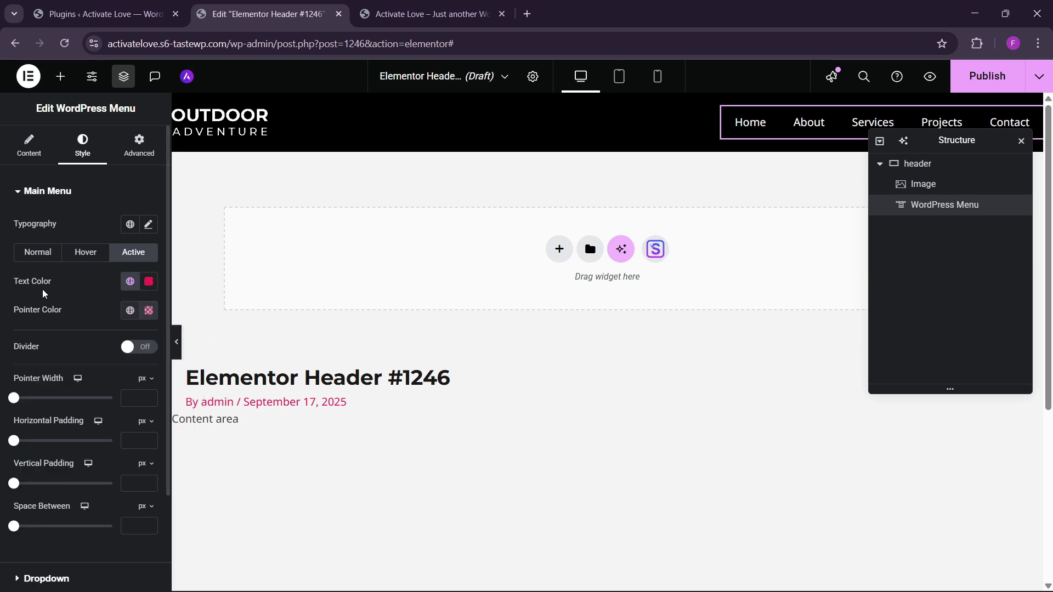
# Set 20 px spacing between menu items and compare with the live homepage.
pyautogui.click(29, 145)
pyautogui.scroll(-4, 92, 438)
pyautogui.scroll(4, 78, 345)
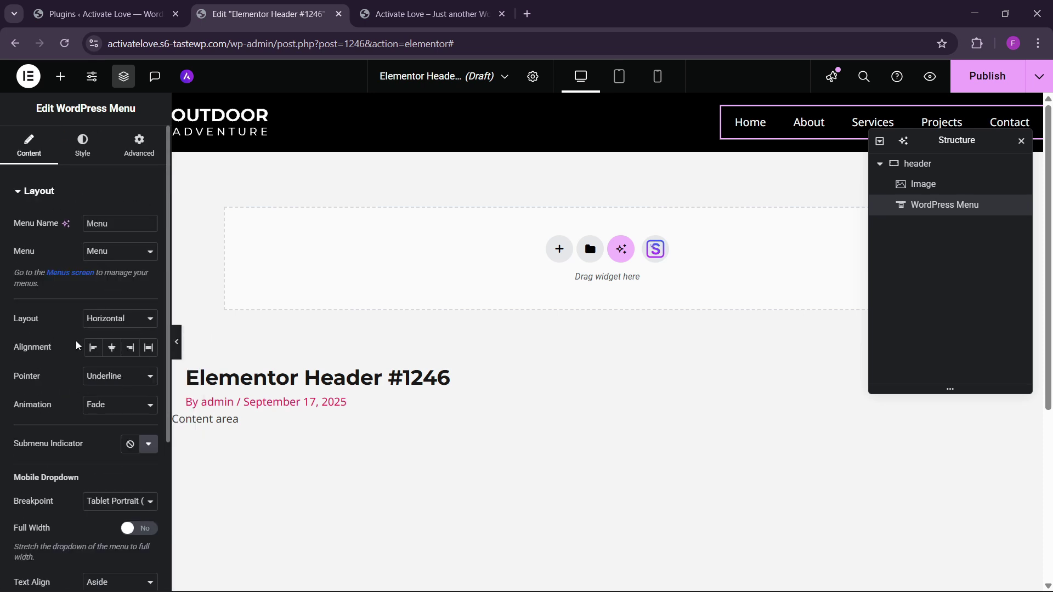
pyautogui.click(82, 145)
pyautogui.scroll(-3, 67, 424)
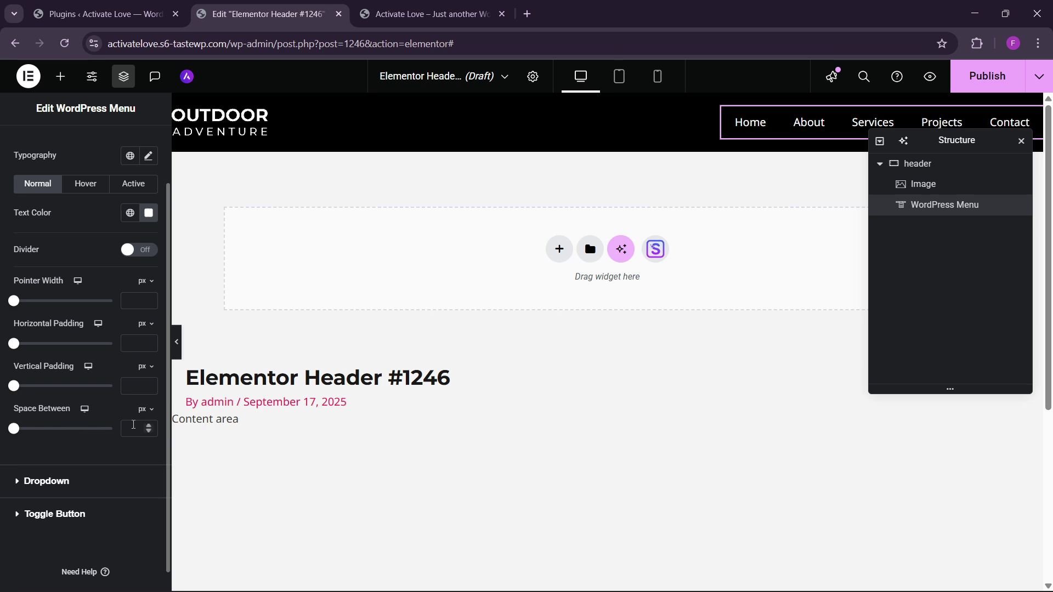
pyautogui.click(134, 433)
pyautogui.write('20')
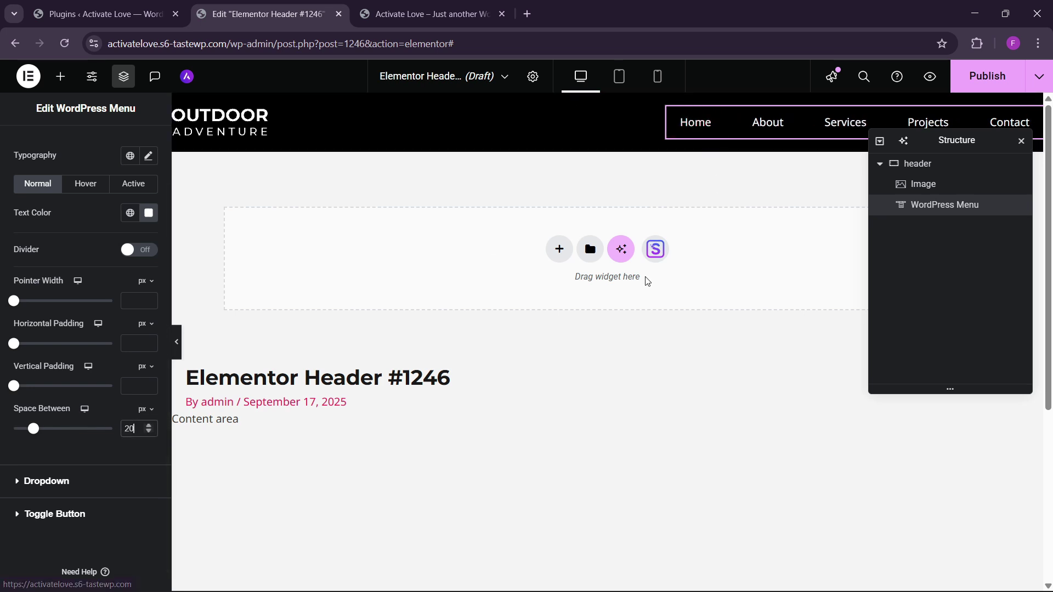
pyautogui.click(428, 14)
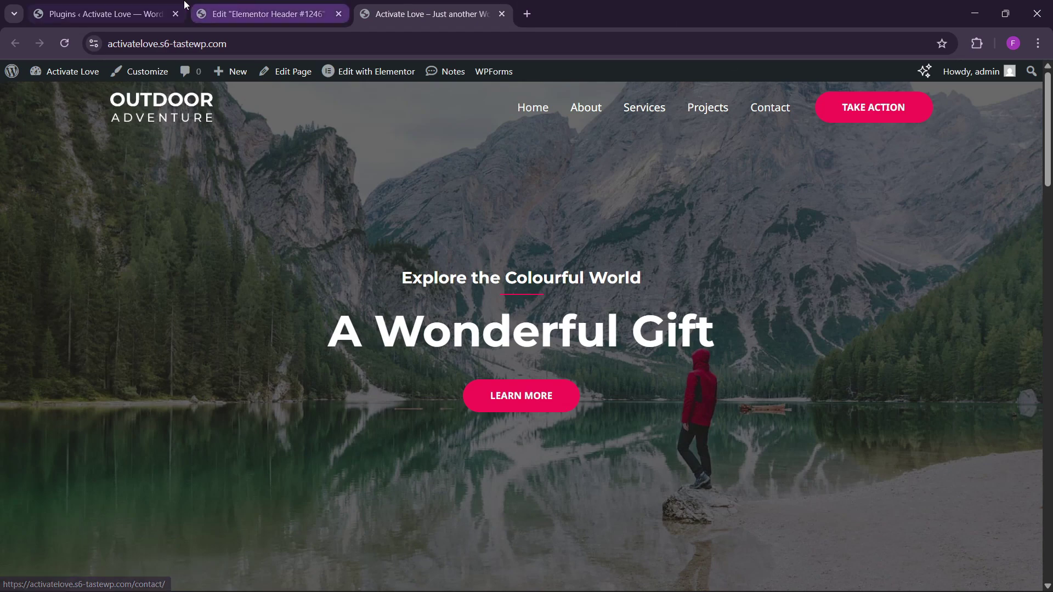
# Add a Button widget after the menu in Structure and change its text to READ MORE.
pyautogui.click(258, 14)
pyautogui.click(60, 76)
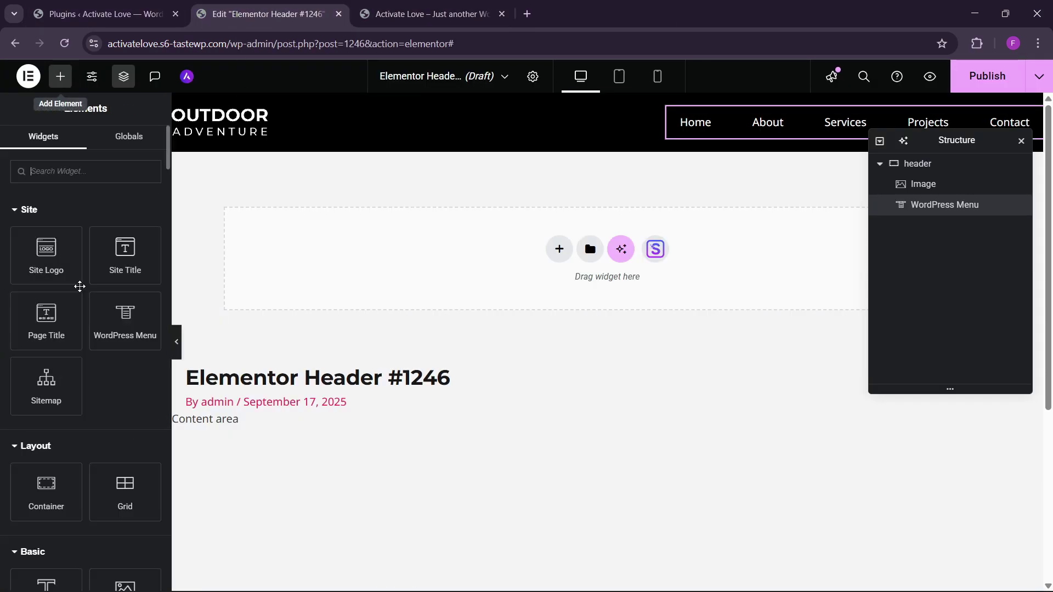
pyautogui.scroll(-4, 77, 330)
pyautogui.scroll(-1, 58, 517)
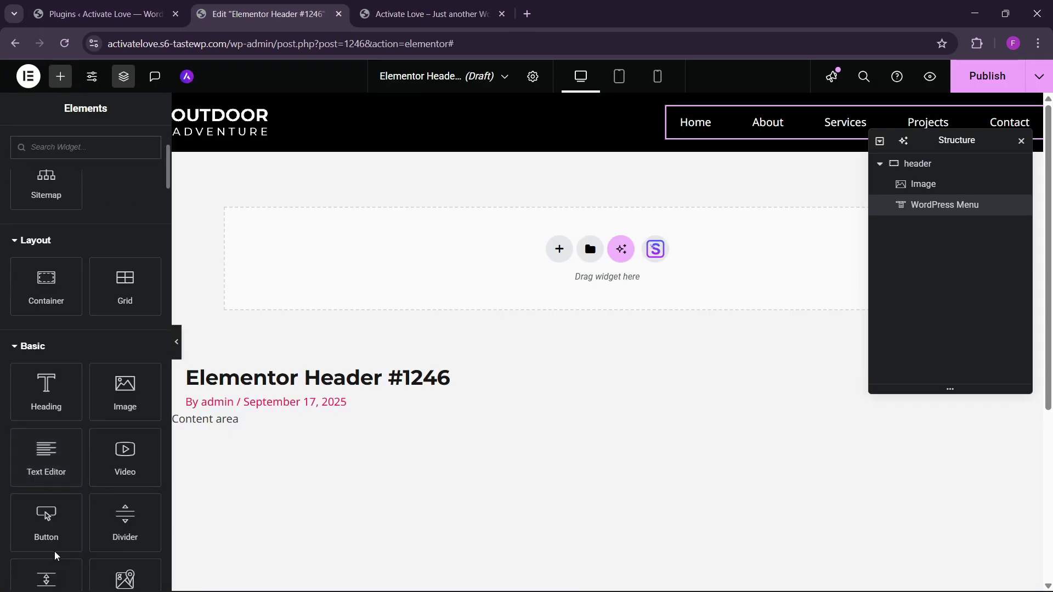
pyautogui.moveTo(49, 524); pyautogui.dragTo(678, 122)
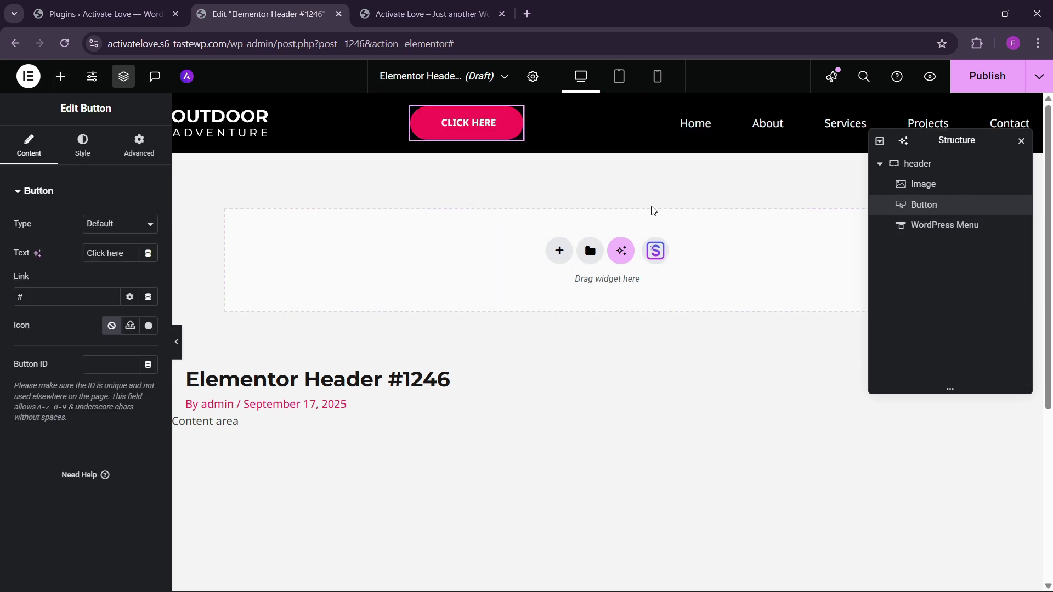
pyautogui.moveTo(955, 207); pyautogui.dragTo(951, 259)
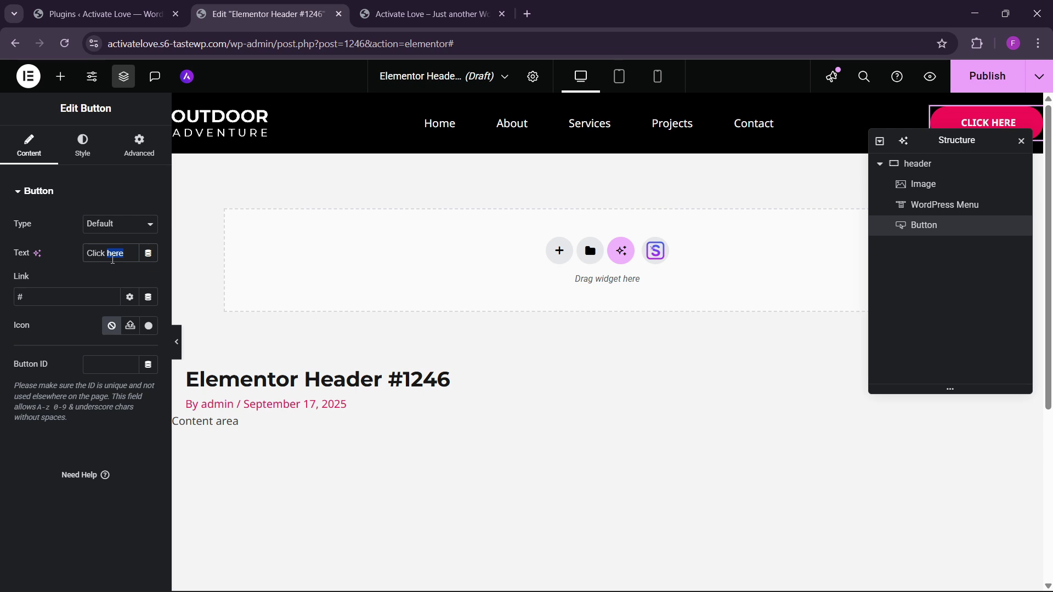
pyautogui.press('BackSpace')
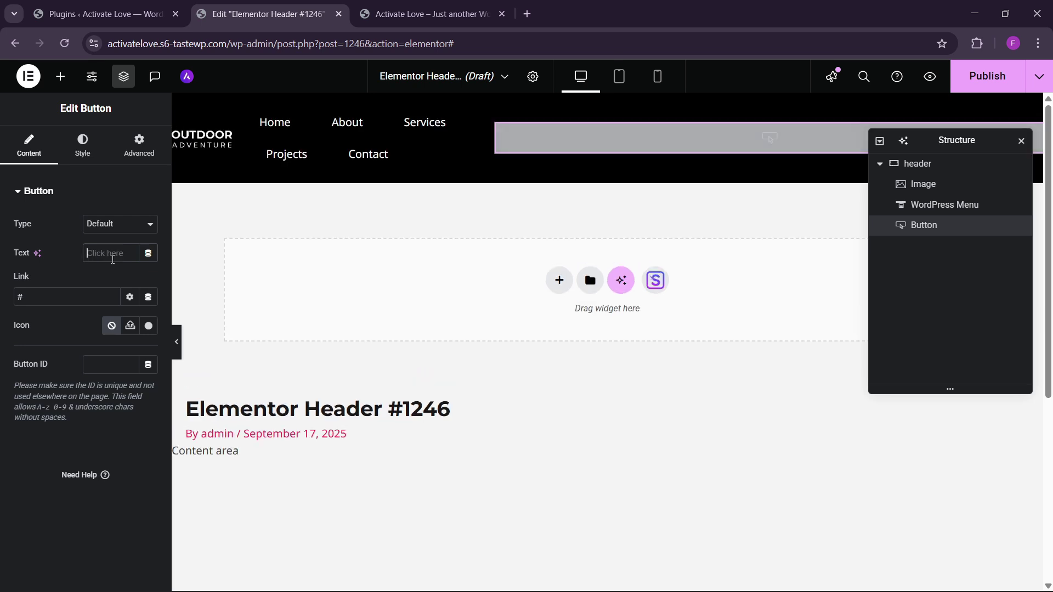
pyautogui.write('READ MORE')
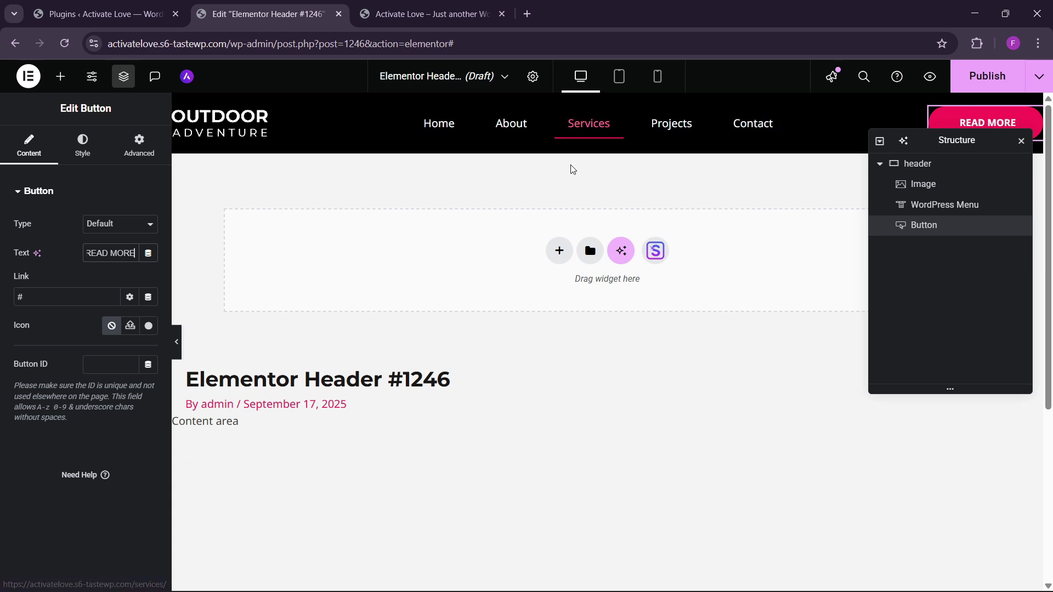
pyautogui.scroll(-3, 580, 193)
pyautogui.scroll(3, 560, 196)
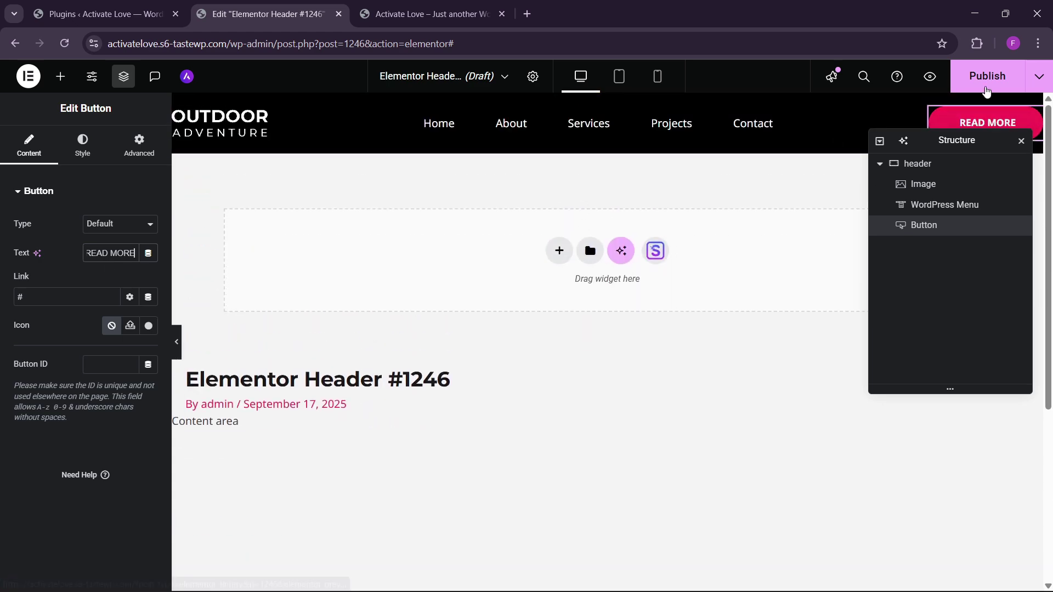
# Publish the header with an Include / Entire site display condition.
pyautogui.click(987, 76)
pyautogui.click(525, 388)
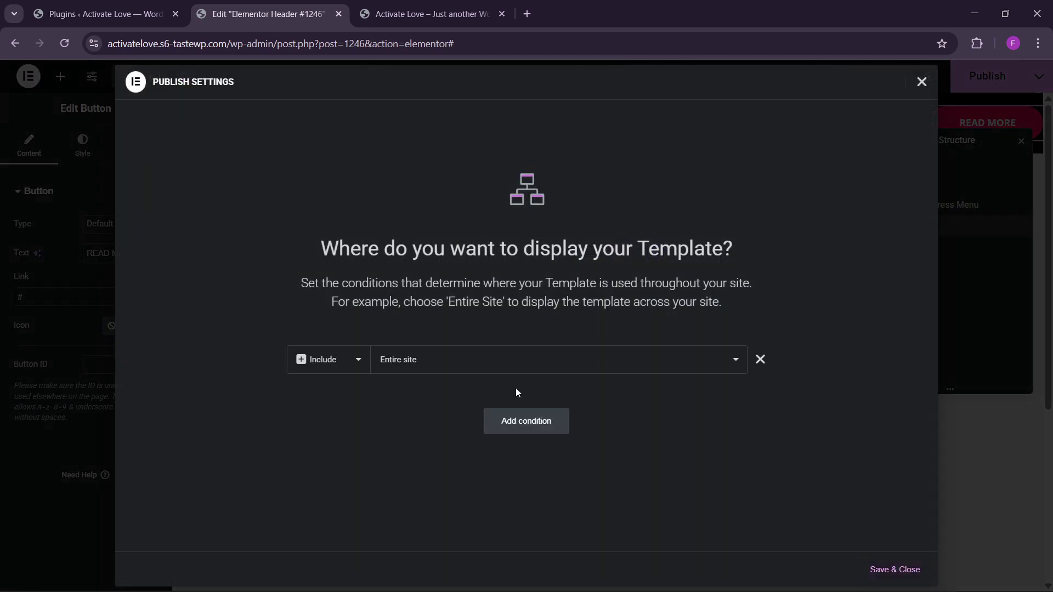
pyautogui.click(924, 579)
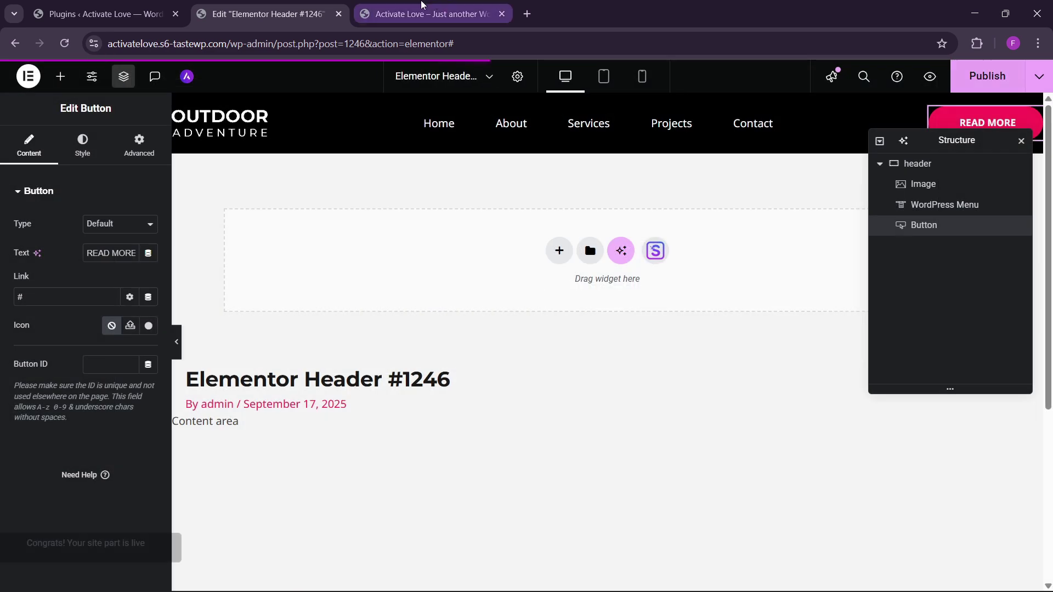
# Reload the live homepage to check the new header, then return to the editor.
pyautogui.click(422, 5)
pyautogui.click(284, 44)
pyautogui.press('Return')
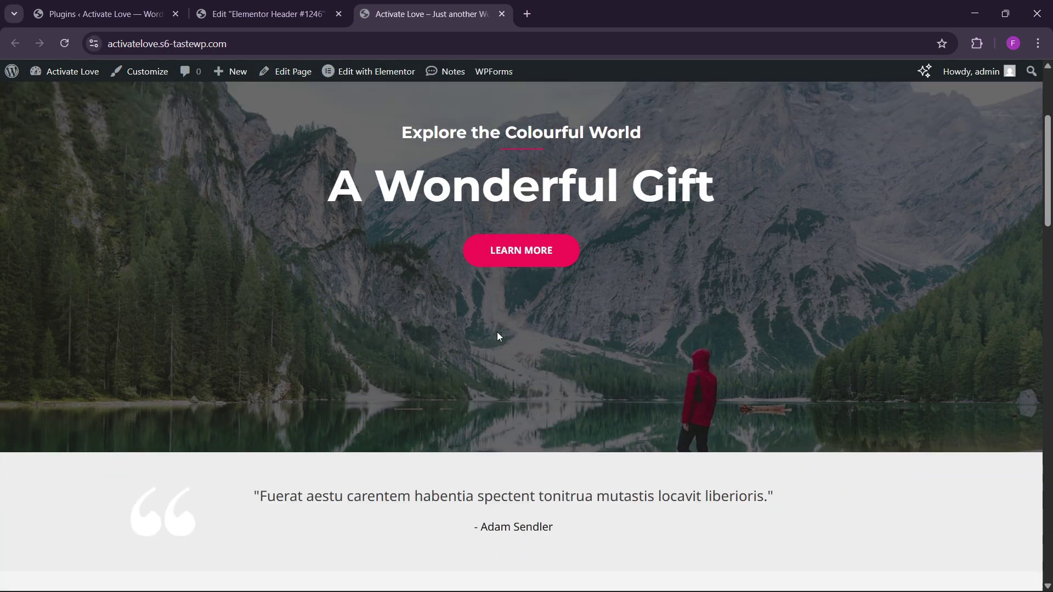
pyautogui.scroll(-20, 492, 344)
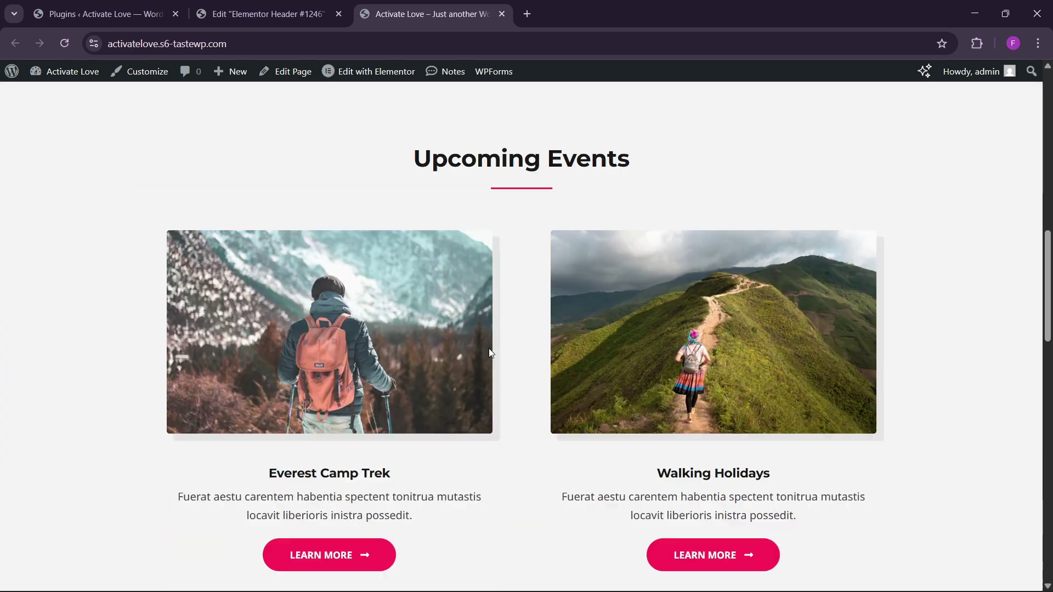
pyautogui.scroll(20, 489, 349)
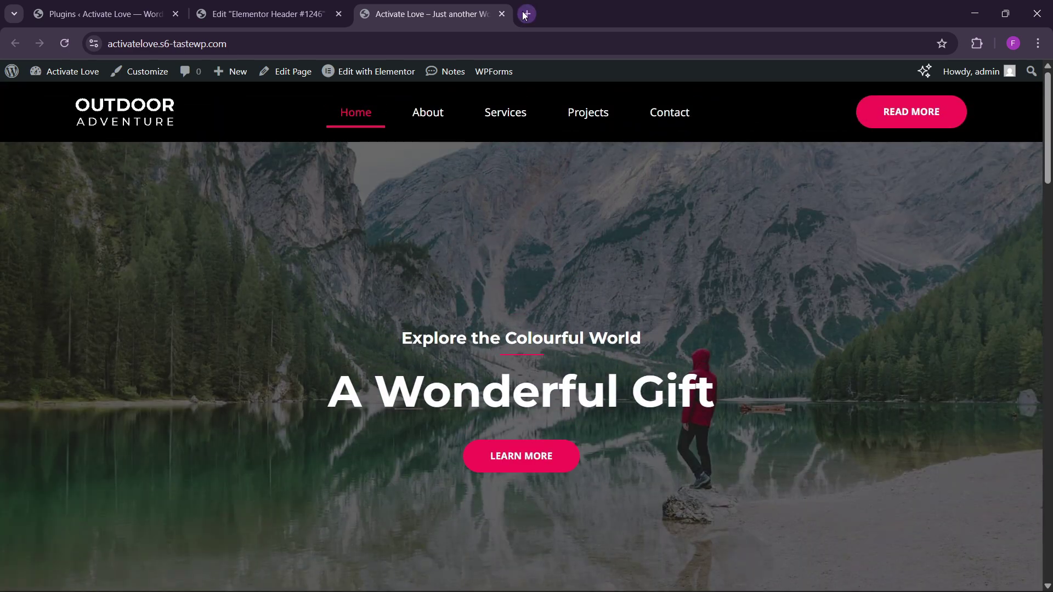
pyautogui.click(304, 5)
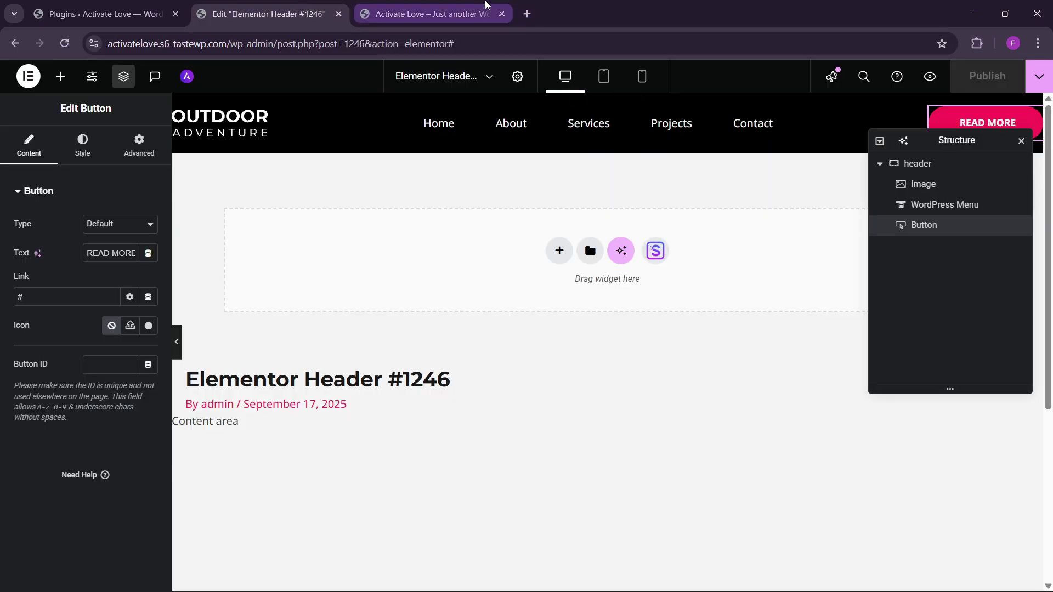
# Copy the site-header class from ChatGPT's 'Hide header on scroll' chat, then return to the editor.
pyautogui.click(527, 14)
pyautogui.write('chat')
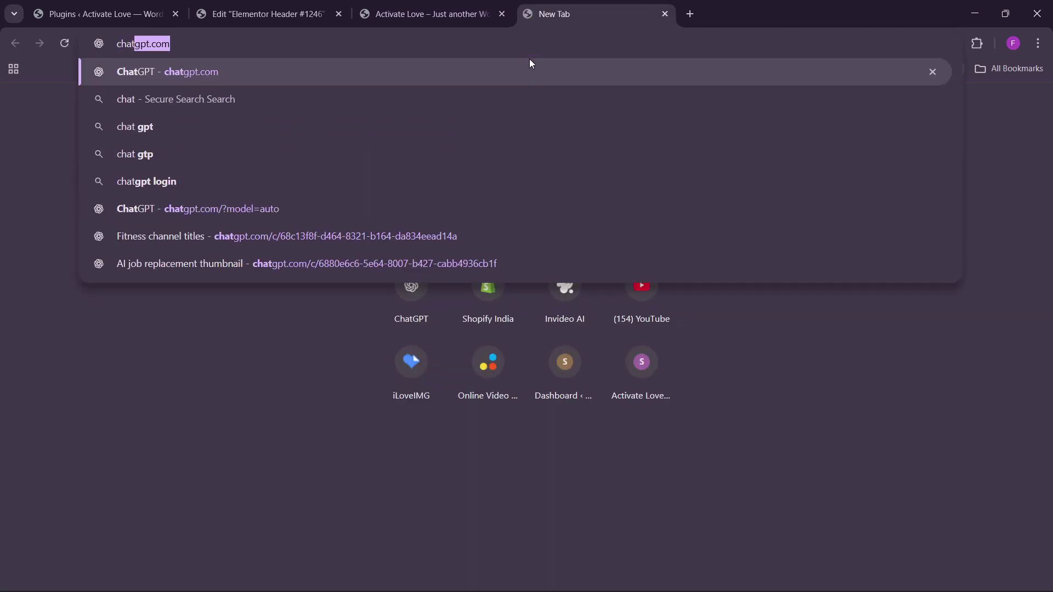
pyautogui.press('Return')
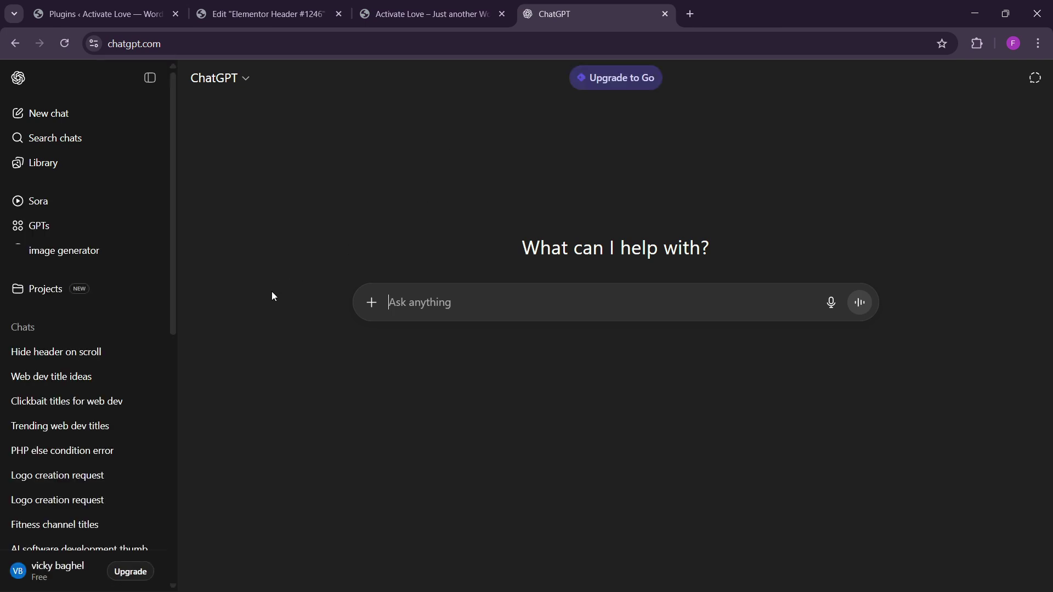
pyautogui.click(53, 352)
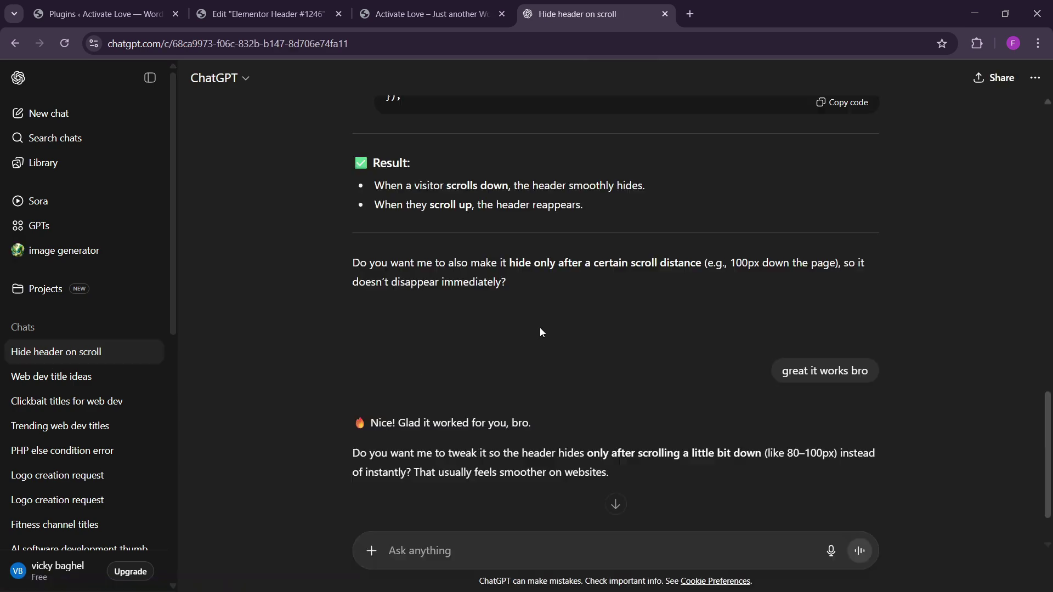
pyautogui.scroll(15, 558, 333)
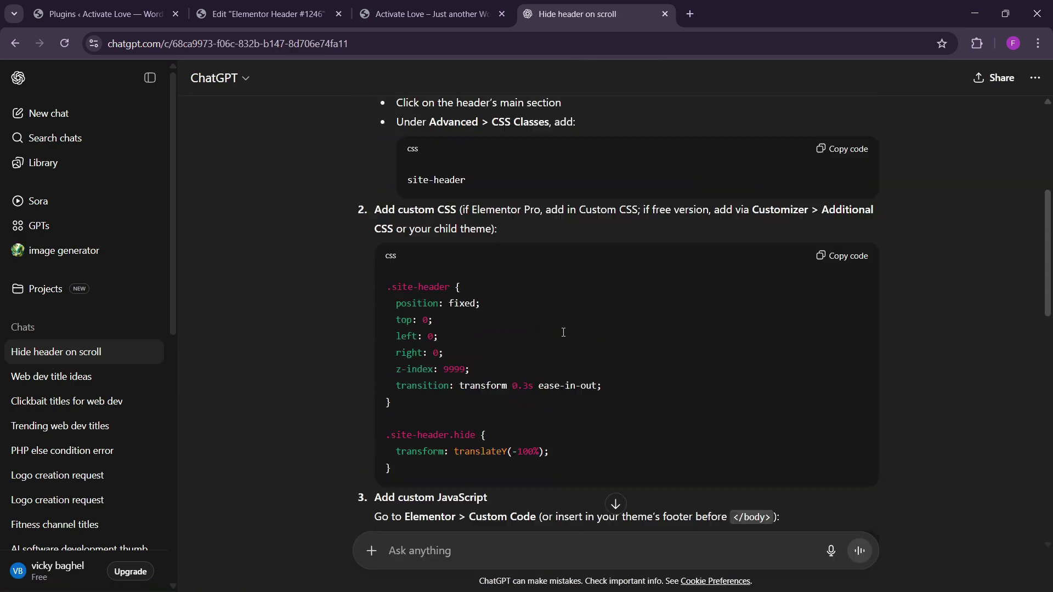
pyautogui.click(845, 312)
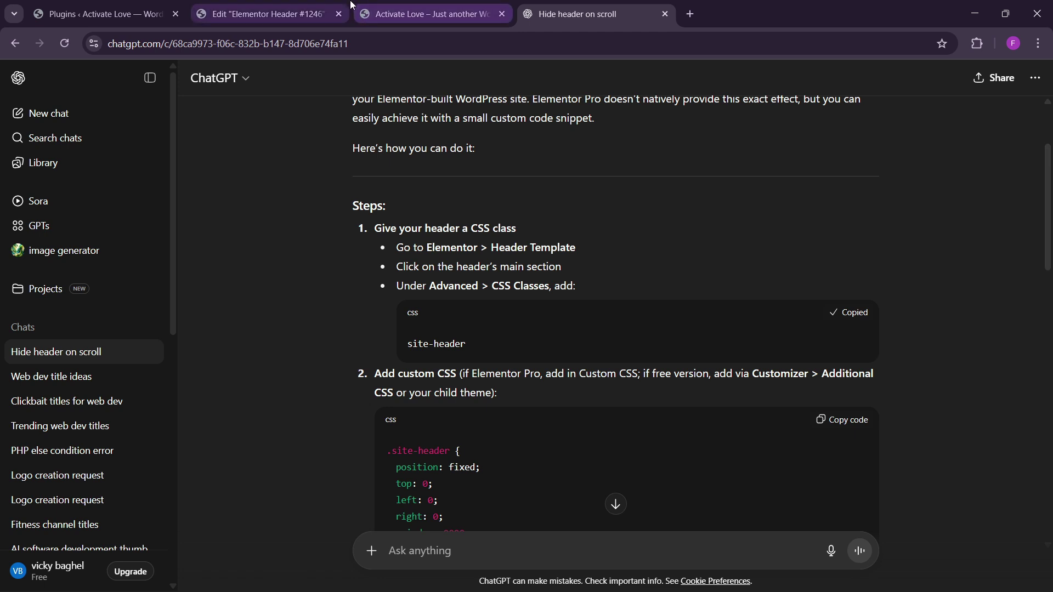
pyautogui.click(264, 13)
# Give the header container the CSS class 'site-header' in its Advanced settings.
pyautogui.click(941, 165)
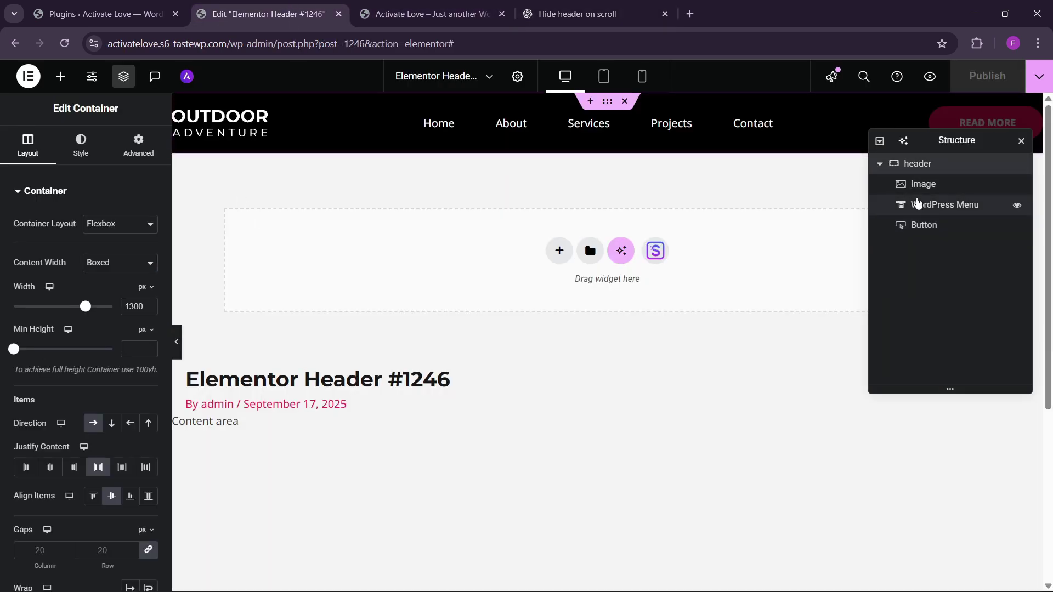
pyautogui.click(138, 146)
pyautogui.scroll(-2, 68, 405)
pyautogui.scroll(-5, 68, 405)
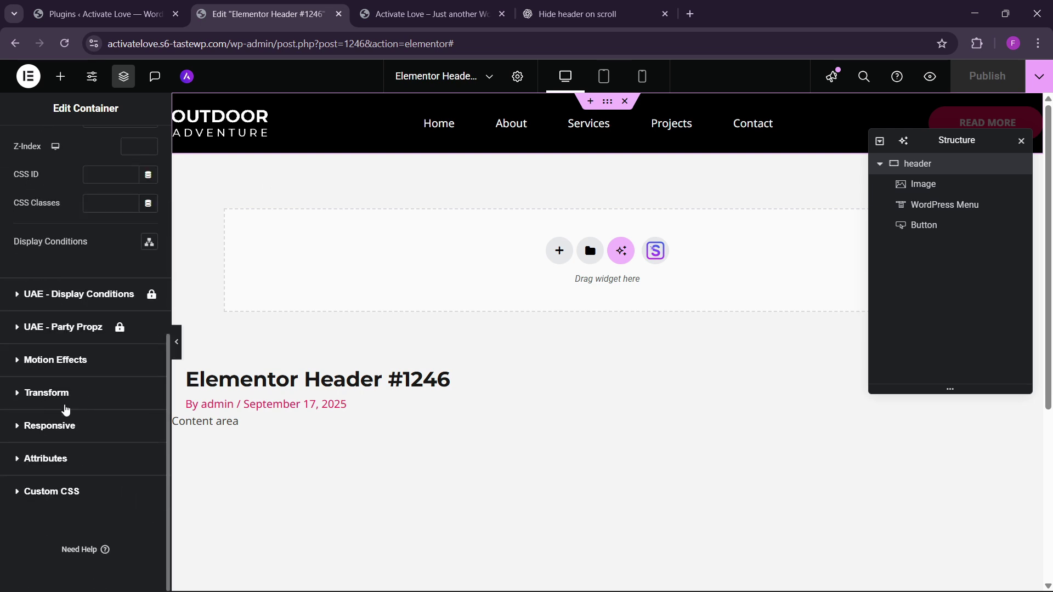
pyautogui.scroll(2, 53, 285)
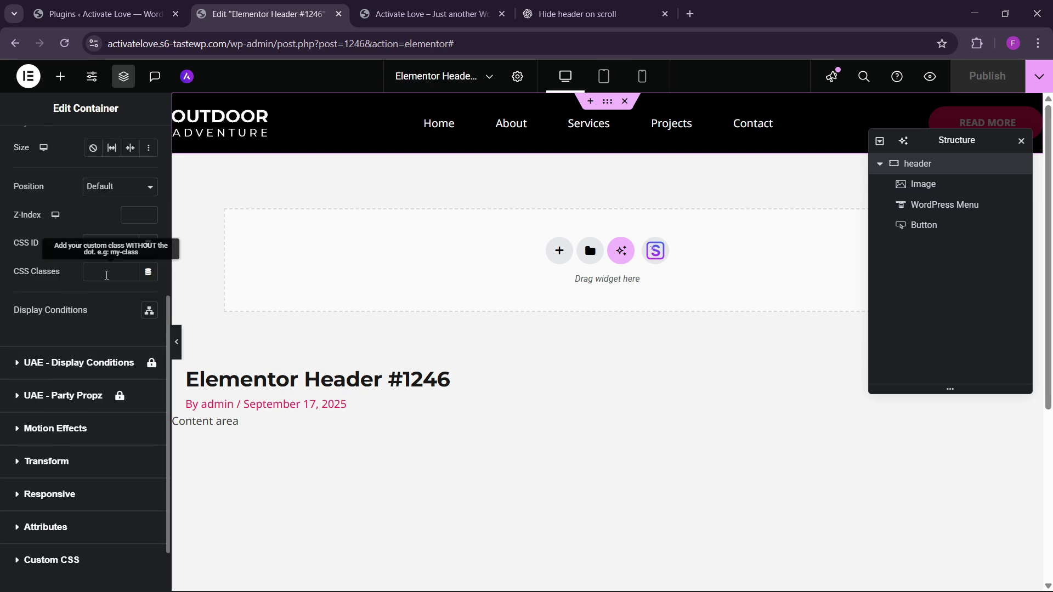
pyautogui.click(109, 272)
pyautogui.hotkey('ctrl', 'v')
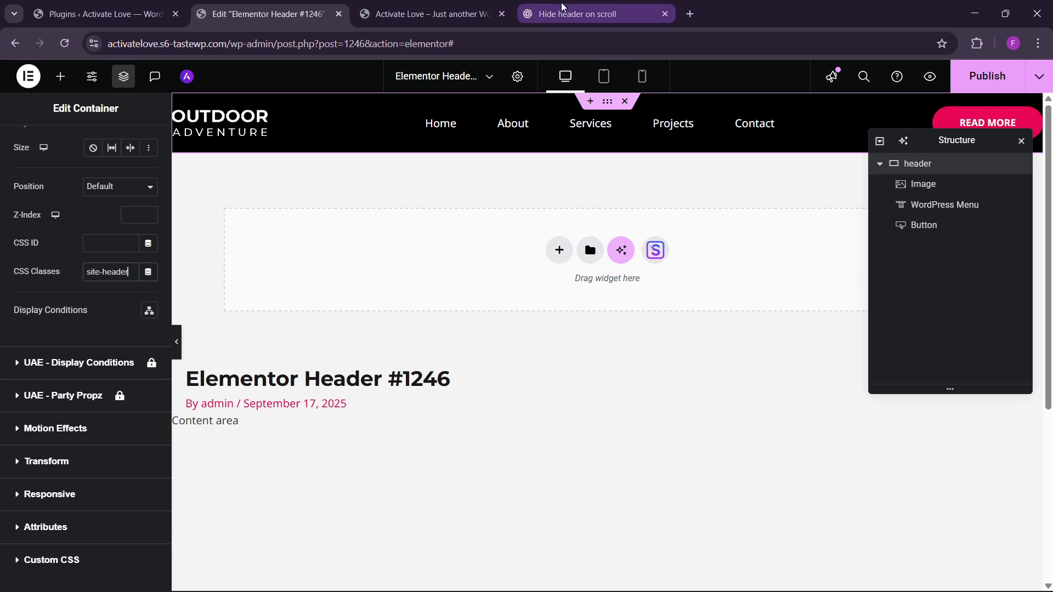
# Paste ChatGPT's fixed-header CSS, including .site-header.hide, into the header's Custom CSS.
pyautogui.click(427, 14)
pyautogui.click(577, 14)
pyautogui.scroll(-3, 479, 318)
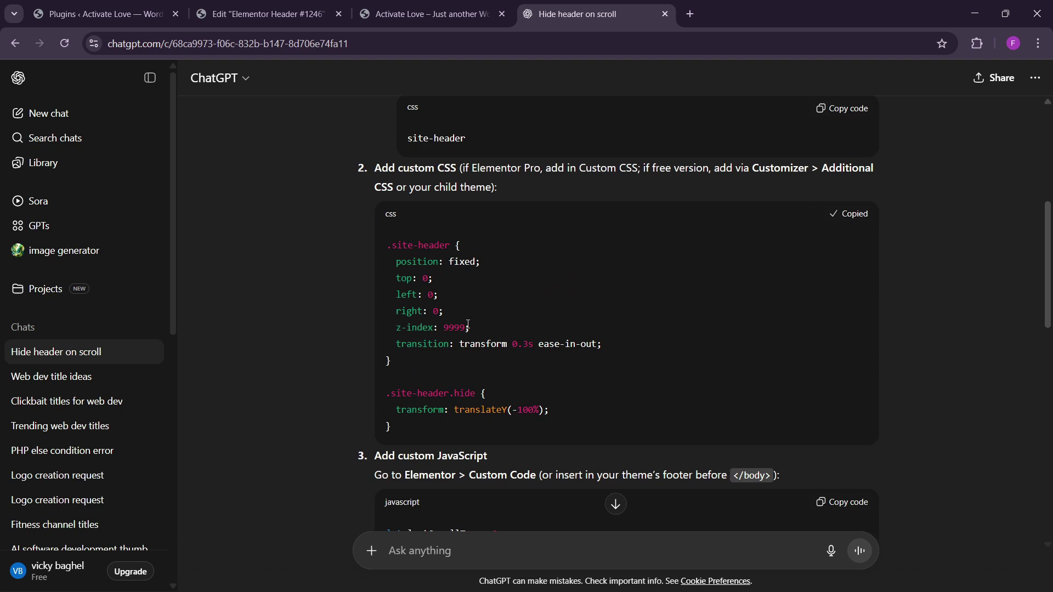
pyautogui.click(263, 14)
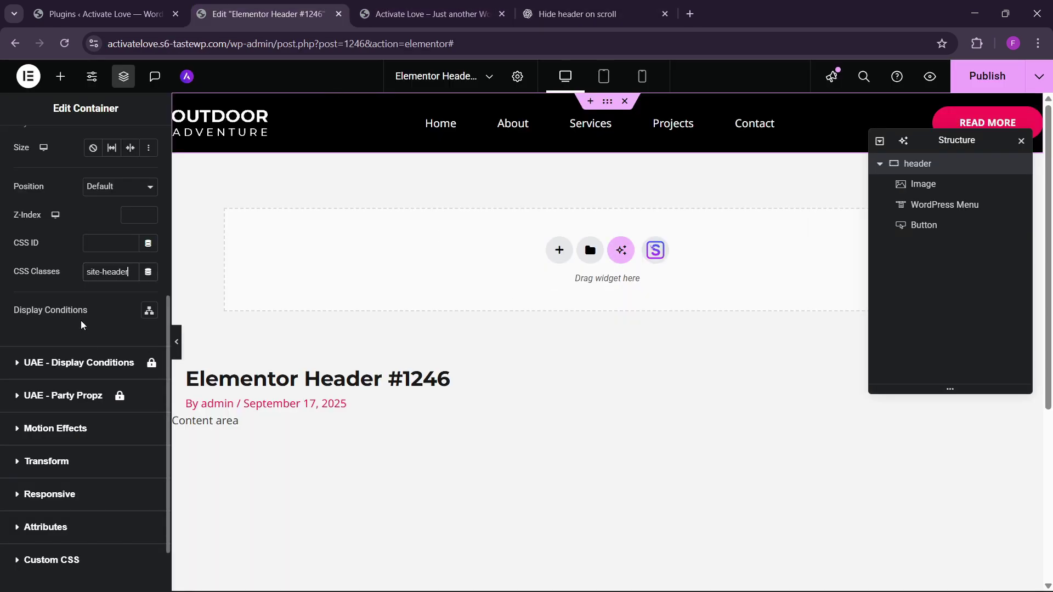
pyautogui.scroll(-2, 83, 337)
pyautogui.click(74, 491)
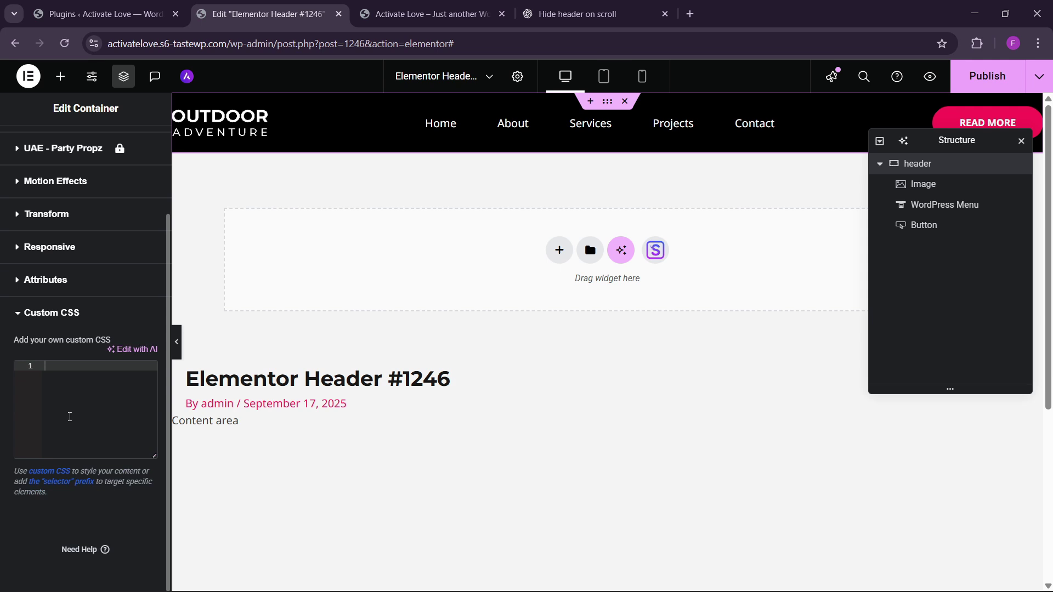
pyautogui.hotkey('ctrl', 'v')
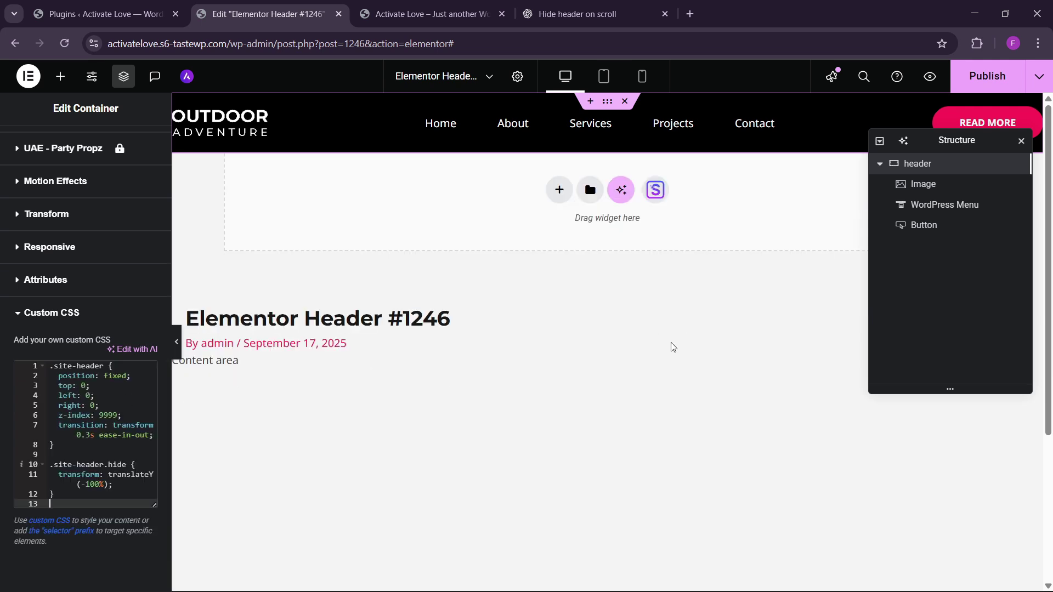
# Publish the header changes and reload the live site.
pyautogui.click(988, 75)
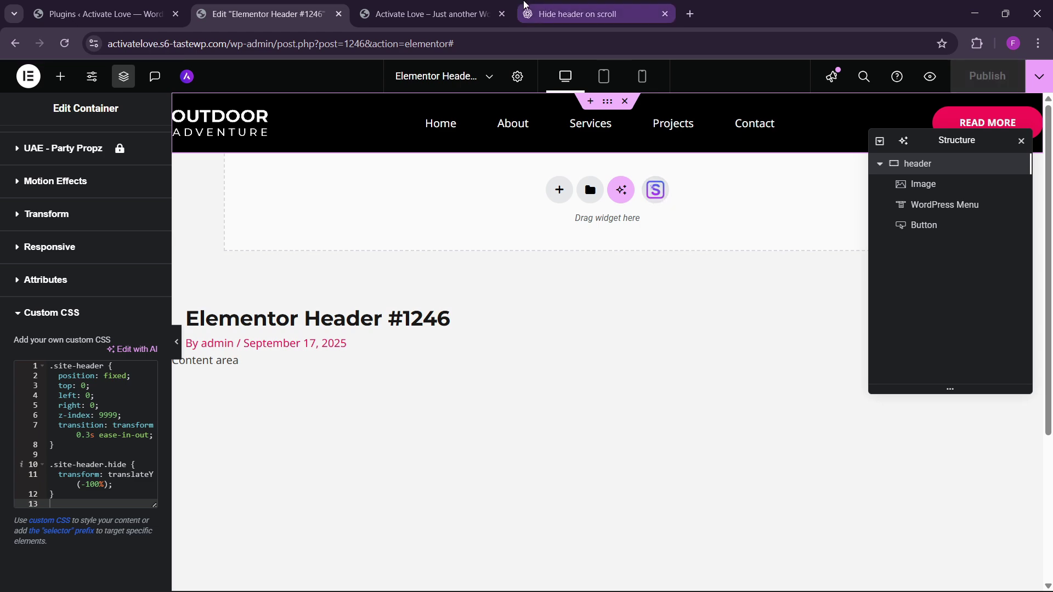
pyautogui.click(428, 13)
pyautogui.click(222, 44)
pyautogui.press('Return')
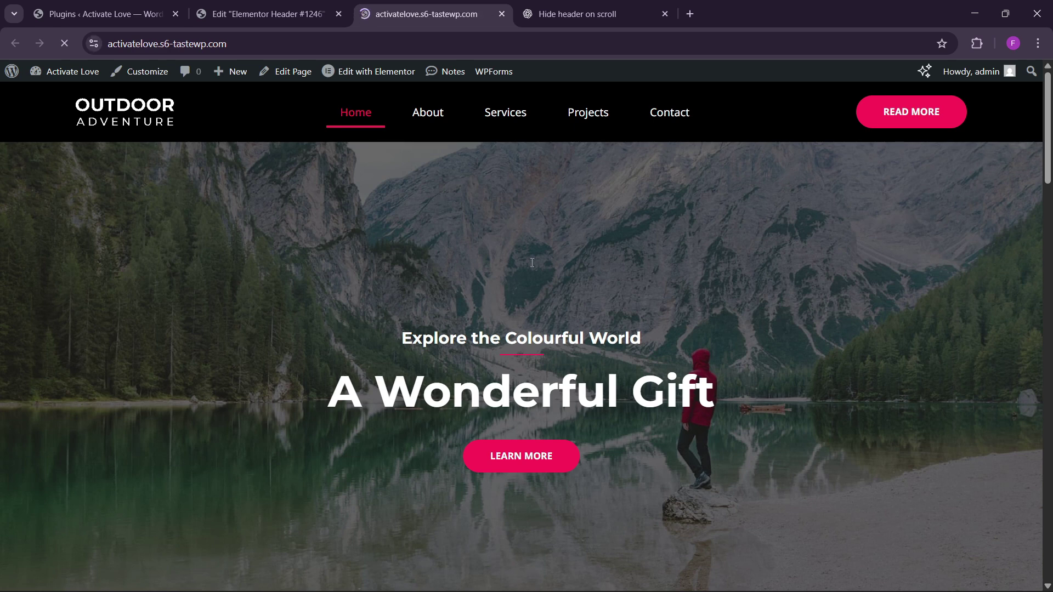
# Scroll the live home page up and down to test the pinned header.
pyautogui.scroll(-9, 503, 319)
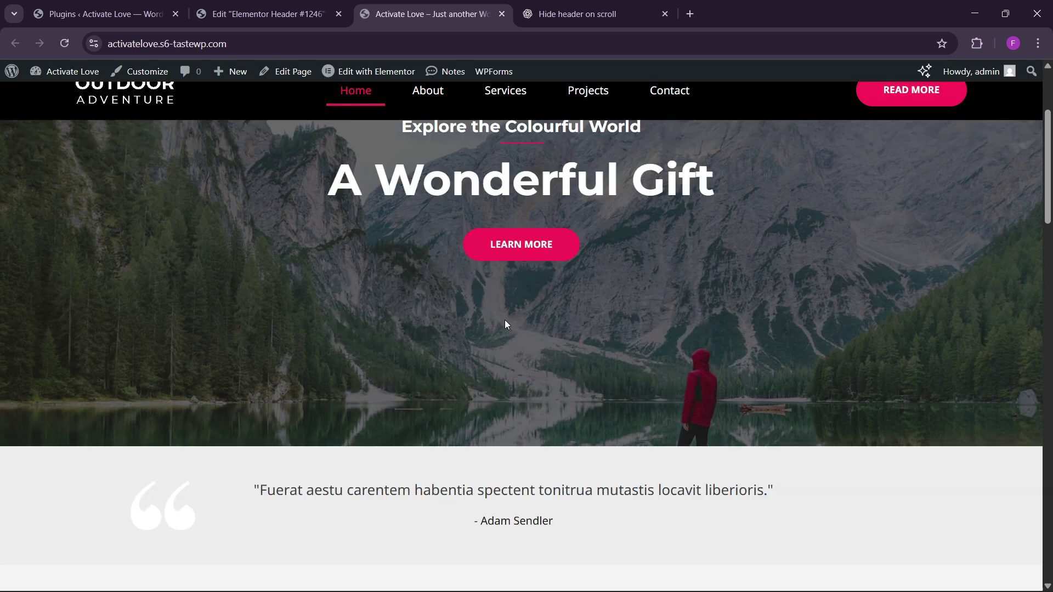
pyautogui.scroll(9, 515, 345)
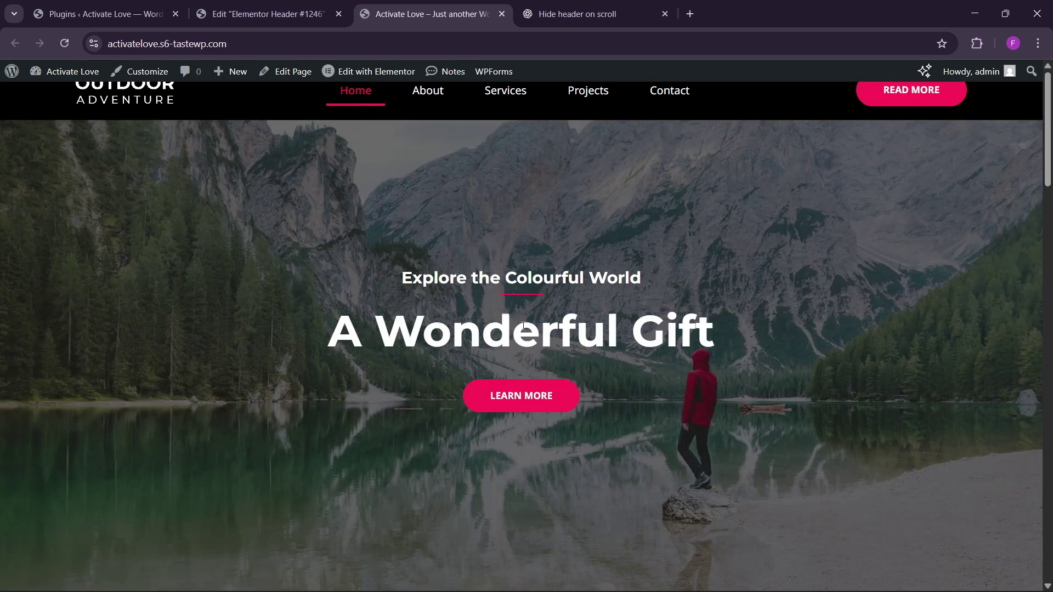
pyautogui.scroll(-14, 522, 327)
pyautogui.scroll(14, 523, 326)
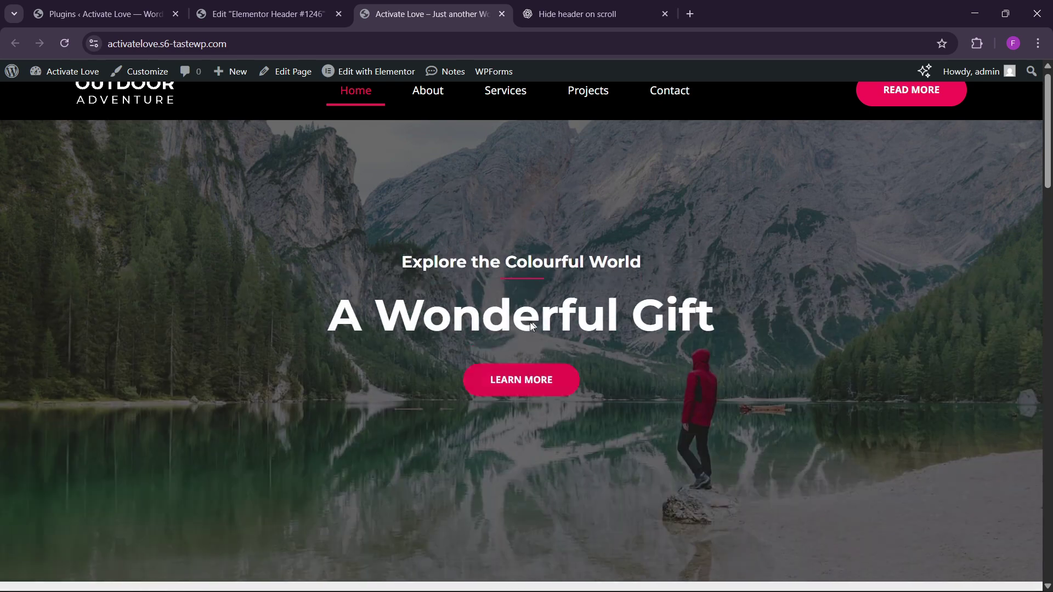
# Copy ChatGPT's hide-on-scroll JavaScript and return to the WordPress Installed Plugins page.
pyautogui.click(665, 4)
pyautogui.scroll(-5, 626, 393)
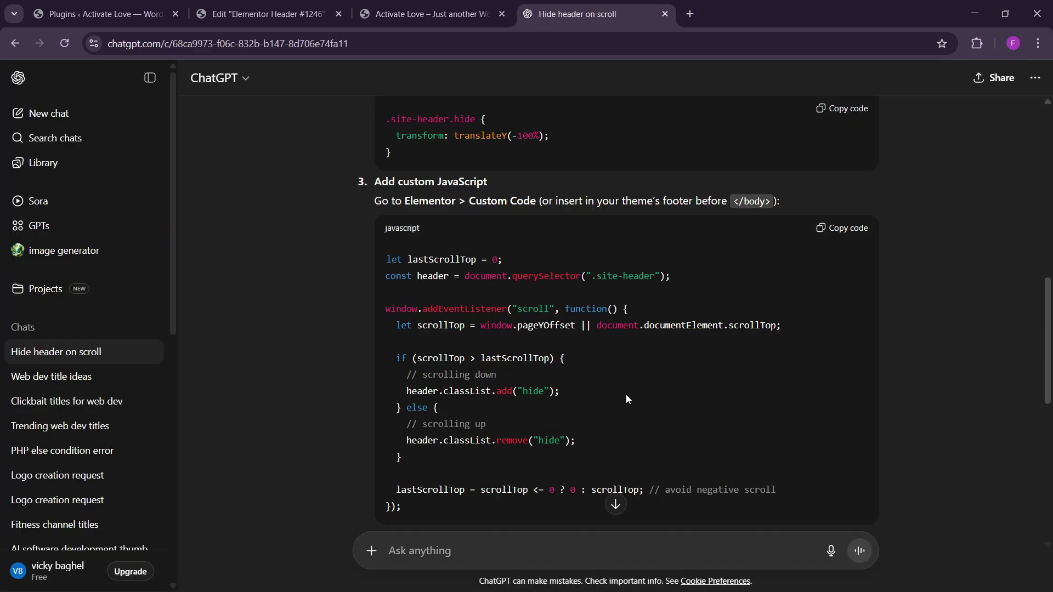
pyautogui.click(856, 230)
pyautogui.click(263, 13)
pyautogui.click(168, 7)
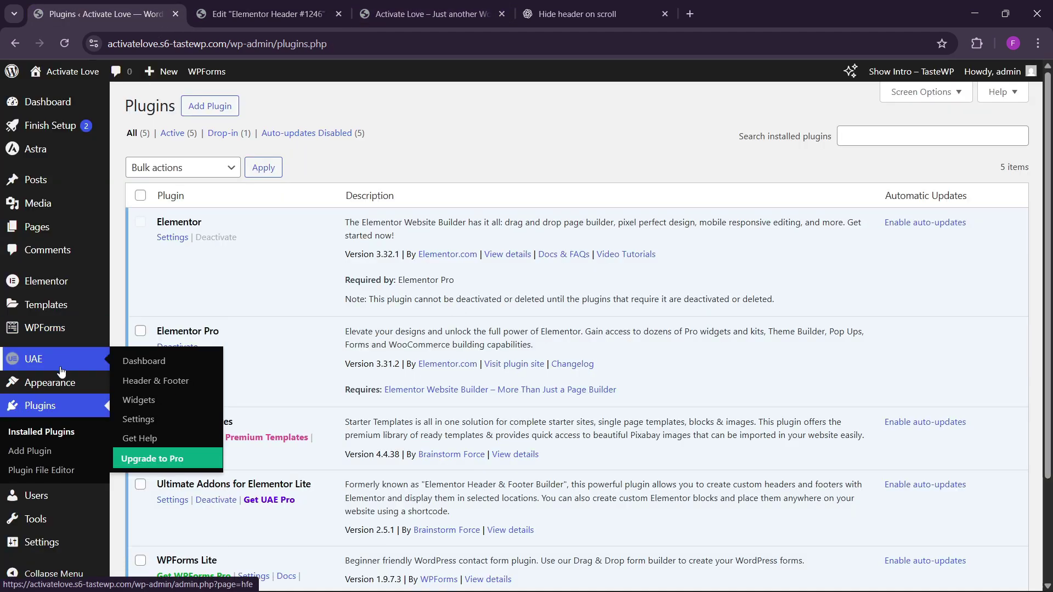
# Create a new, blank Elementor Custom Code entry from the admin sidebar.
pyautogui.moveTo(46, 291)
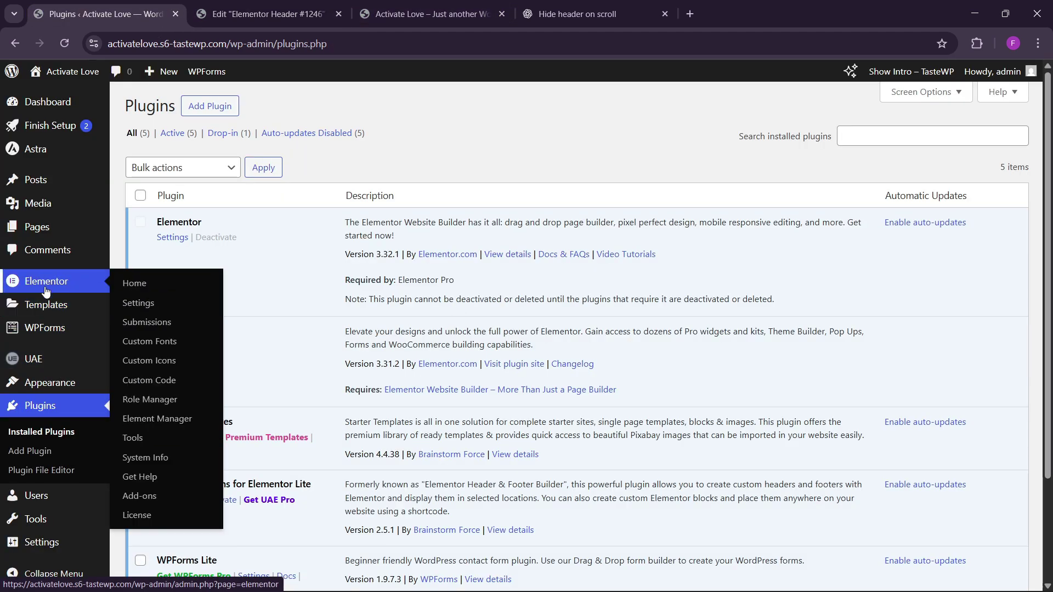
pyautogui.click(151, 380)
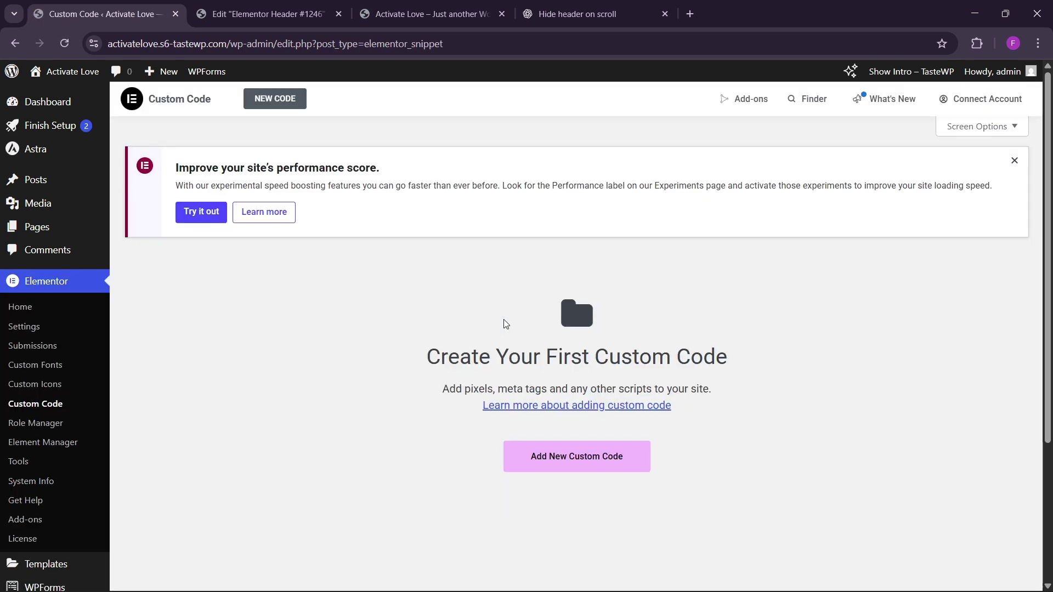
pyautogui.scroll(-3, 503, 324)
pyautogui.click(572, 324)
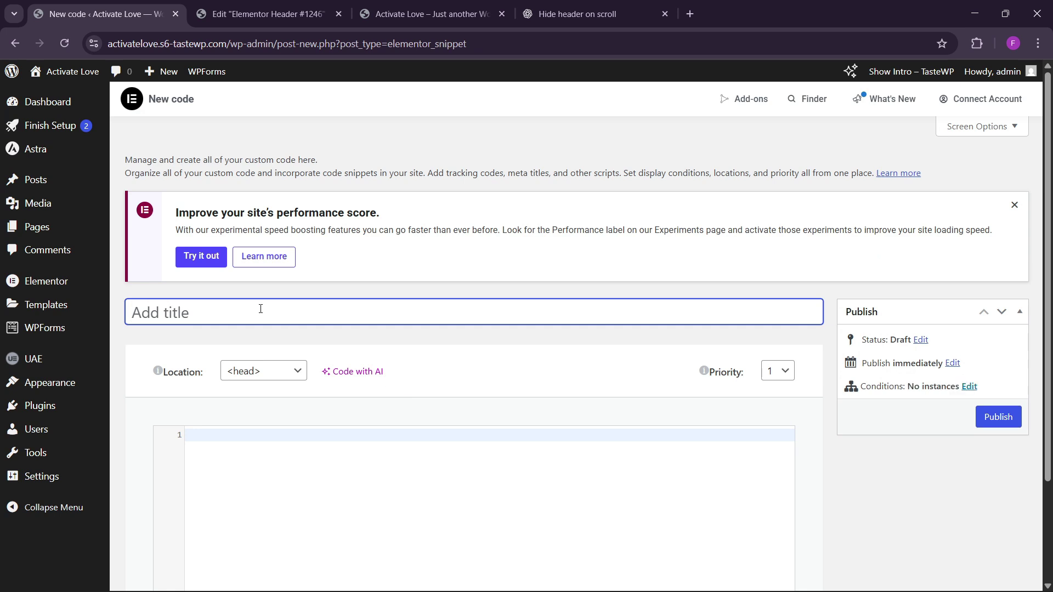
# Title the snippet 'header scroll animations' and set its location to </body> - End.
pyautogui.write('header scroll animations')
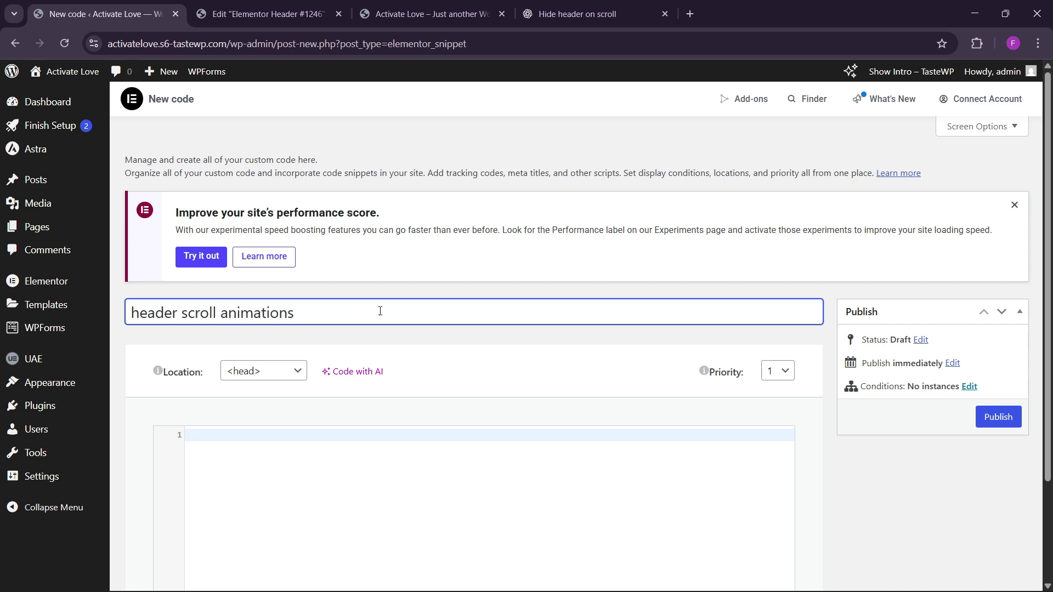
pyautogui.scroll(-2, 380, 311)
pyautogui.click(265, 244)
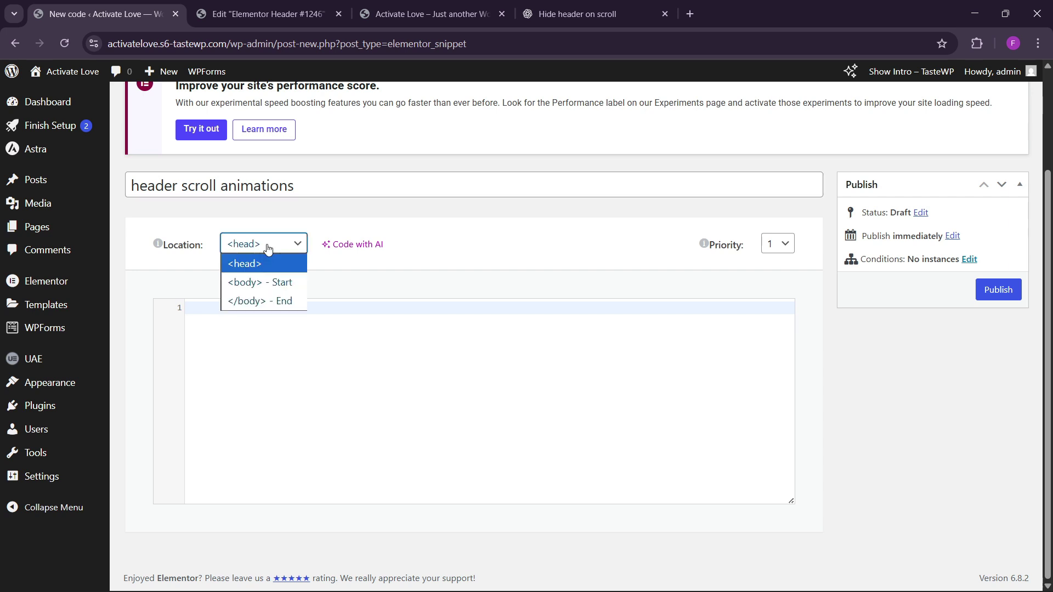
pyautogui.click(267, 300)
# Paste the hide-on-scroll JavaScript inside <script> tags and publish it for the Entire site.
pyautogui.click(254, 327)
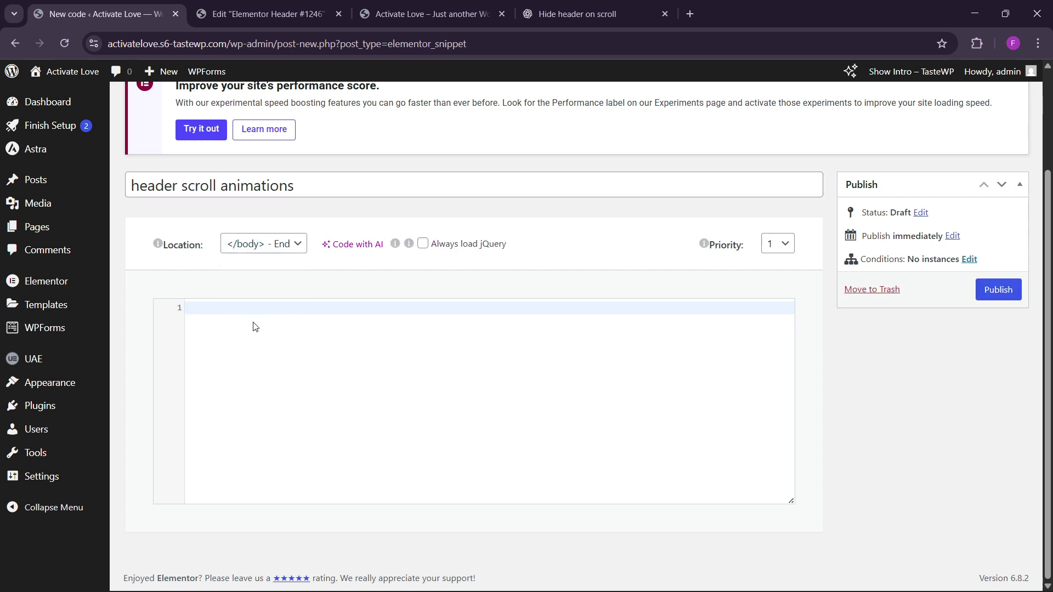
pyautogui.write('<script></script>')
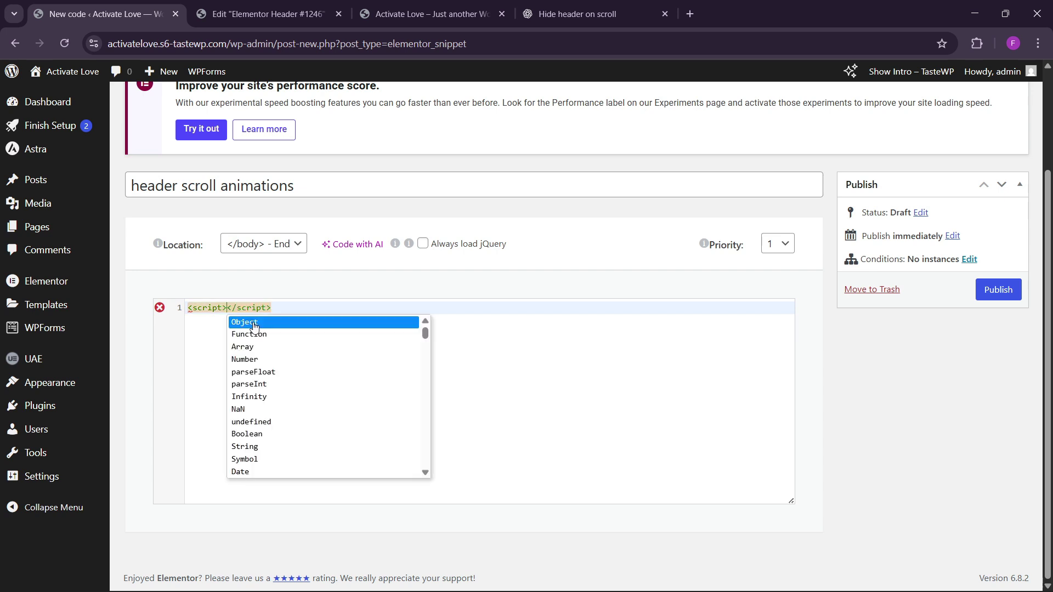
pyautogui.press('Return')
pyautogui.press('Return')
pyautogui.press('Return')
pyautogui.press('Return')
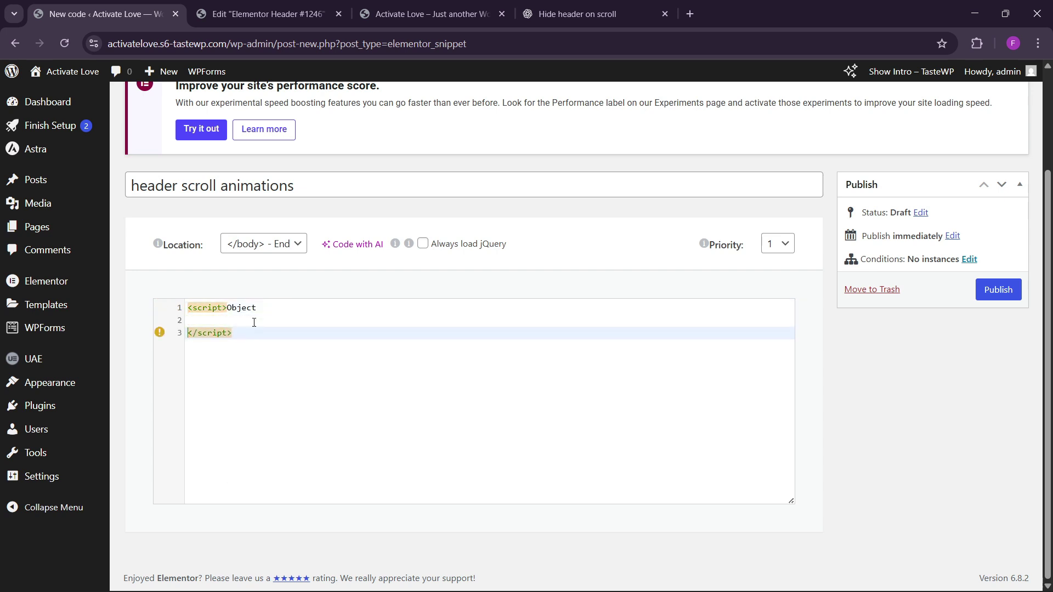
pyautogui.click(271, 311)
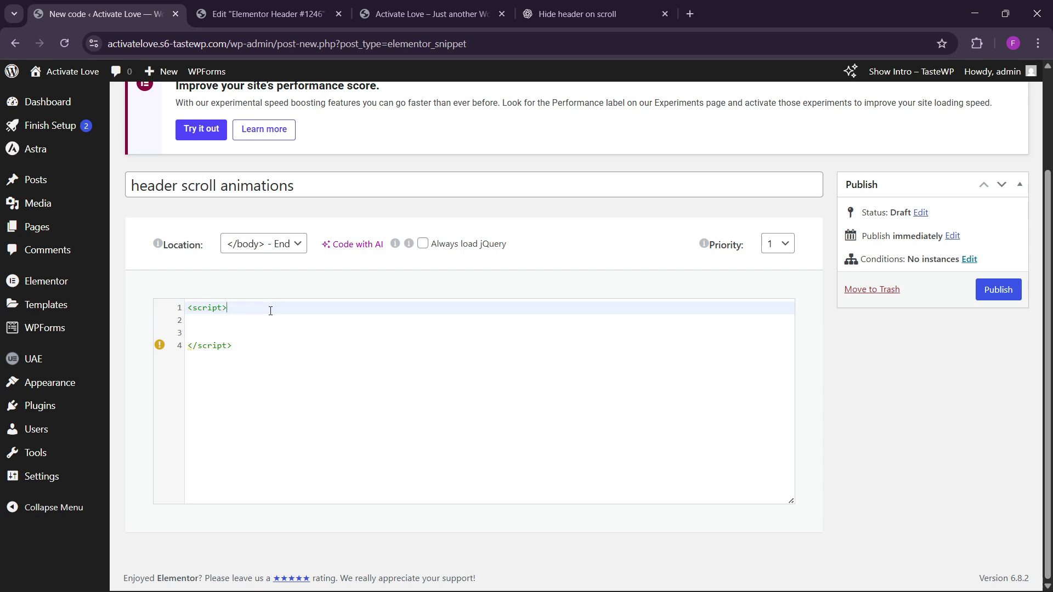
pyautogui.press('Down')
pyautogui.press('Down')
pyautogui.write('let lastScrollTop = 0; const header = document.querySelector(".site-header");  window.addEventListener("scroll", function() {   let scrollTop = window.pageYOffset || document.documentElement.scrollTop;    if (scrollTop > lastScrollTop) {     // scrolling down     header.classList.add("hide");   } else {     // scrolling up     header.classList.remove("hide");   }    lastScrollTop = scrollTop <= 0 ? 0 : scrollTop; // avoid negative scroll });')
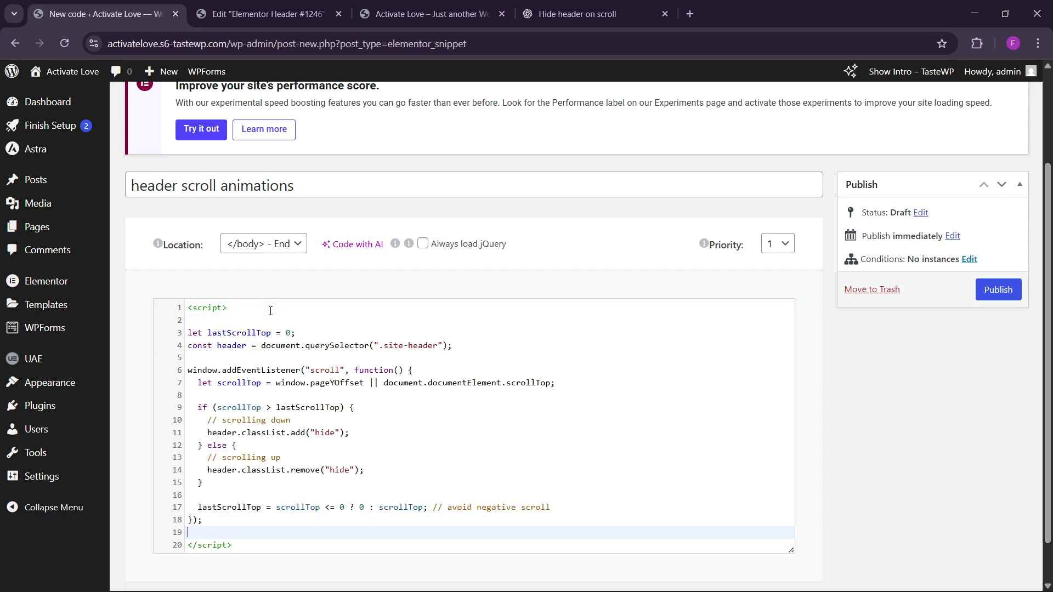
pyautogui.click(478, 356)
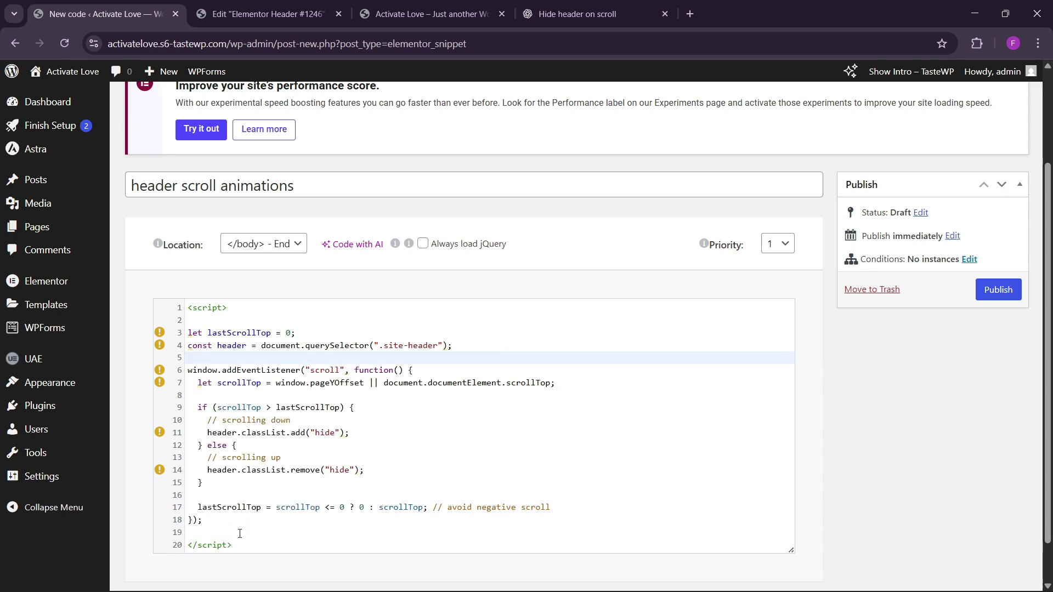
pyautogui.click(1001, 291)
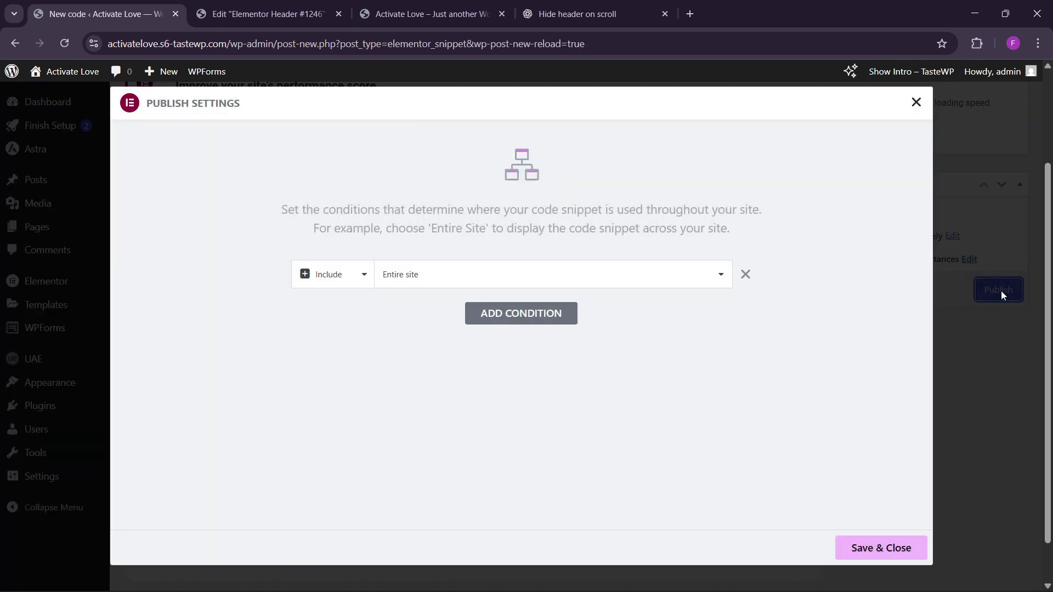
pyautogui.click(862, 546)
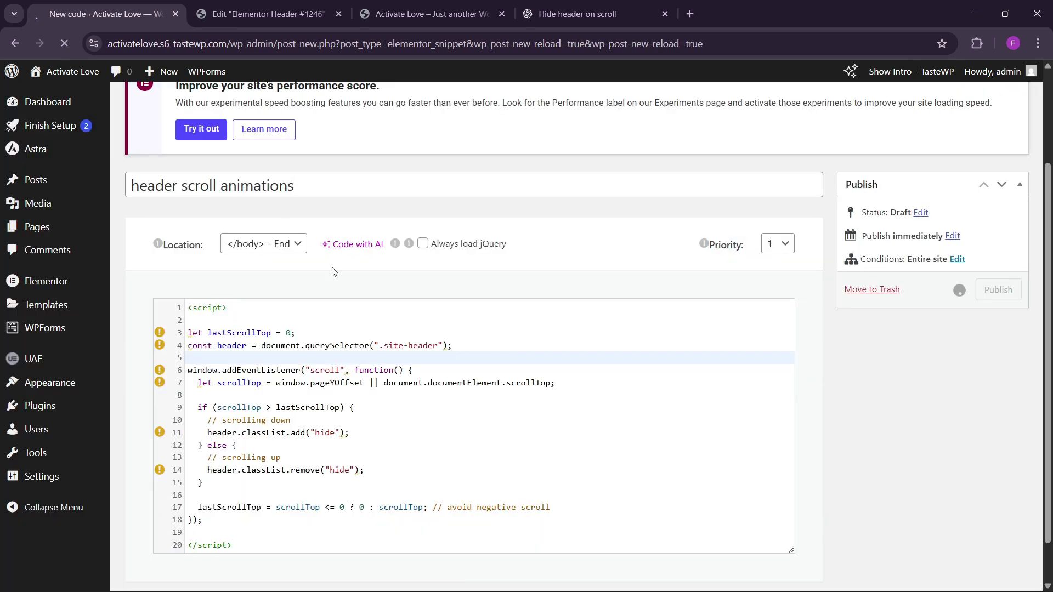
# Scroll through the Activate Love homepage to check the header.
pyautogui.click(558, 18)
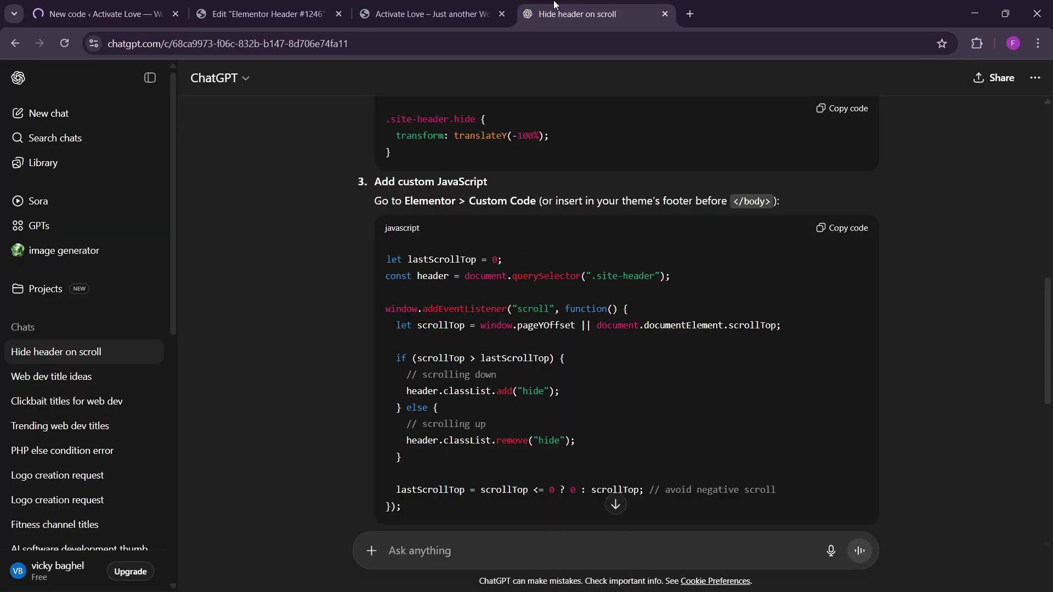
pyautogui.click(423, 14)
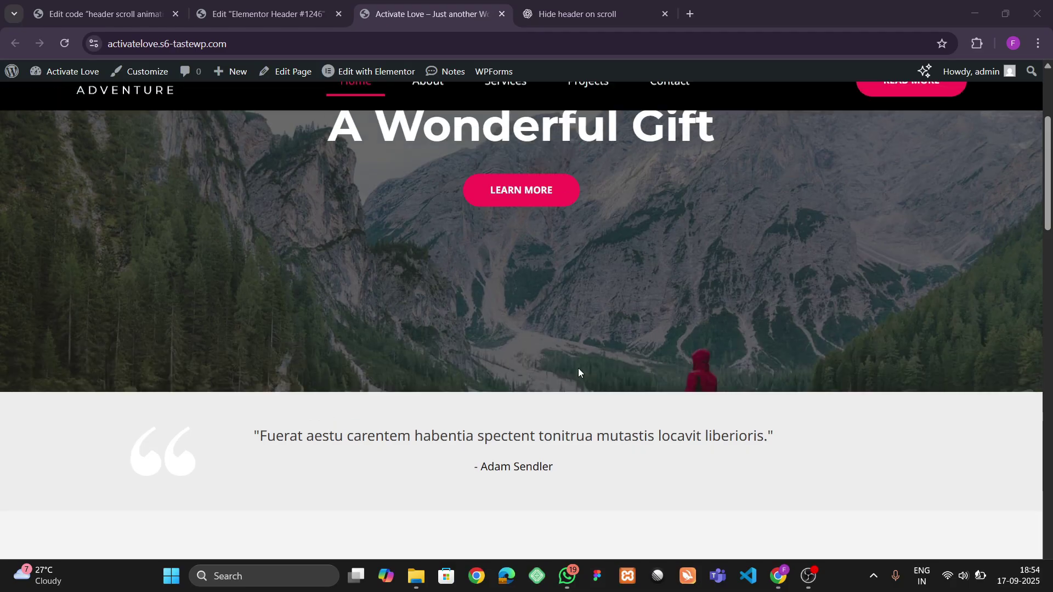
pyautogui.scroll(3, 578, 373)
pyautogui.scroll(-15, 577, 372)
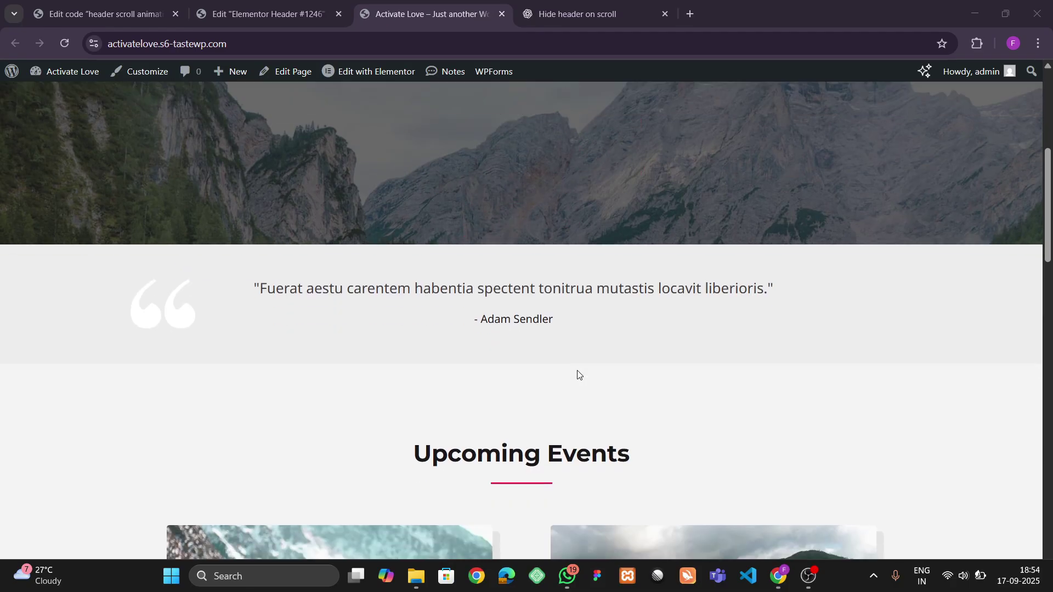
pyautogui.scroll(15, 363, 164)
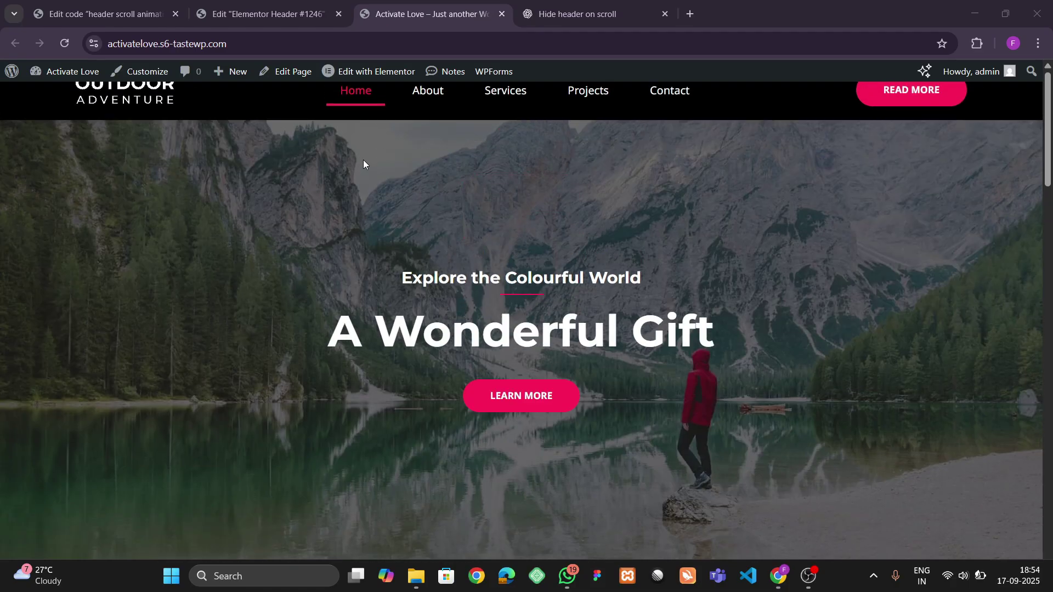
# Copy the site URL and open a new Chrome Incognito window.
pyautogui.click(235, 47)
pyautogui.hotkey('ctrl', 'c')
pyautogui.click(1038, 43)
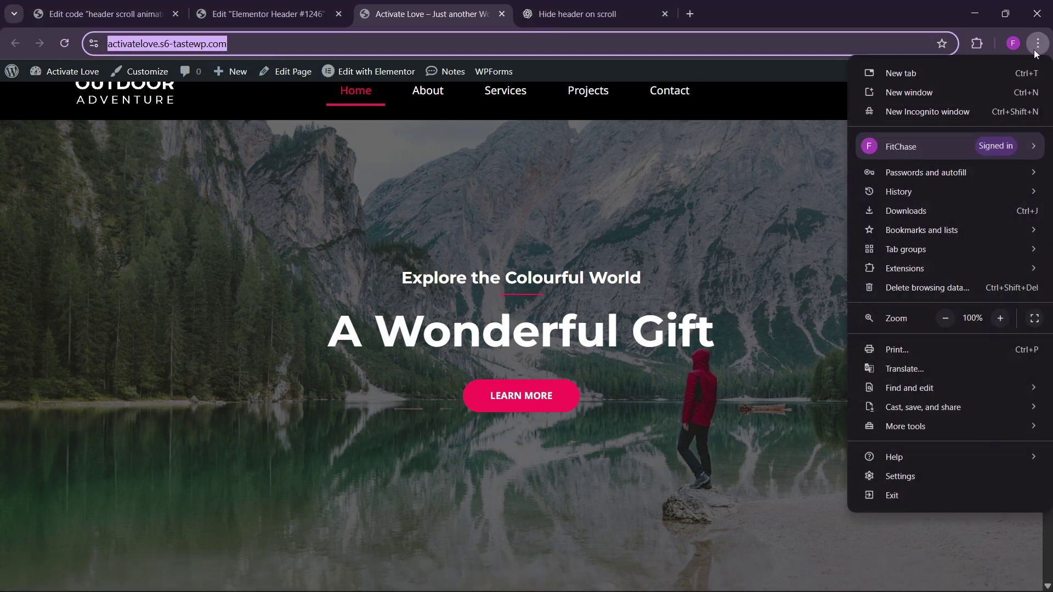
pyautogui.click(973, 109)
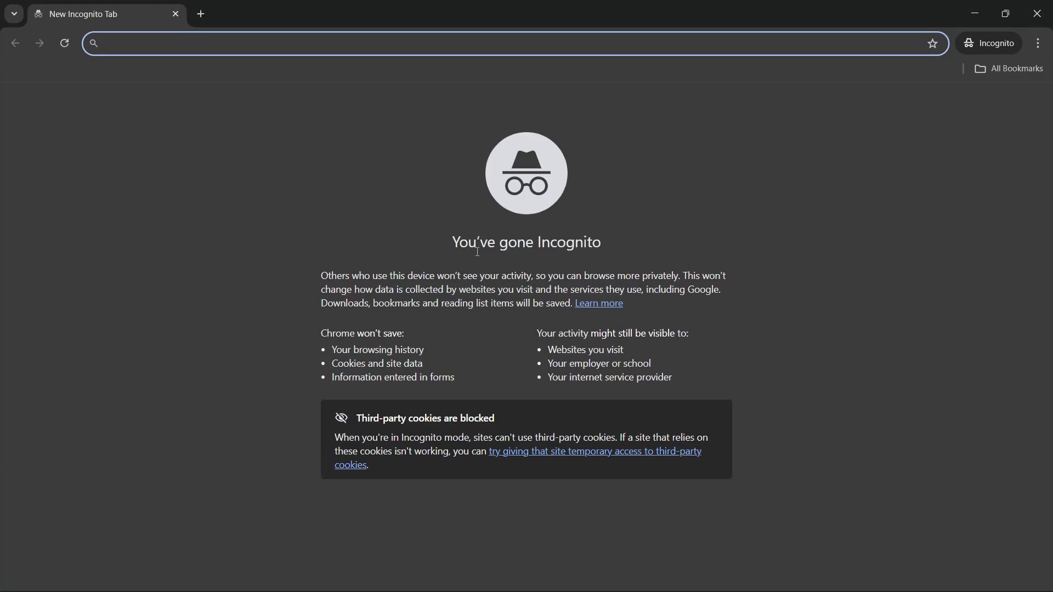
# Load the site URL in Incognito and scroll to confirm the header hides, then reappears.
pyautogui.hotkey('ctrl', 'v')
pyautogui.press('Return')
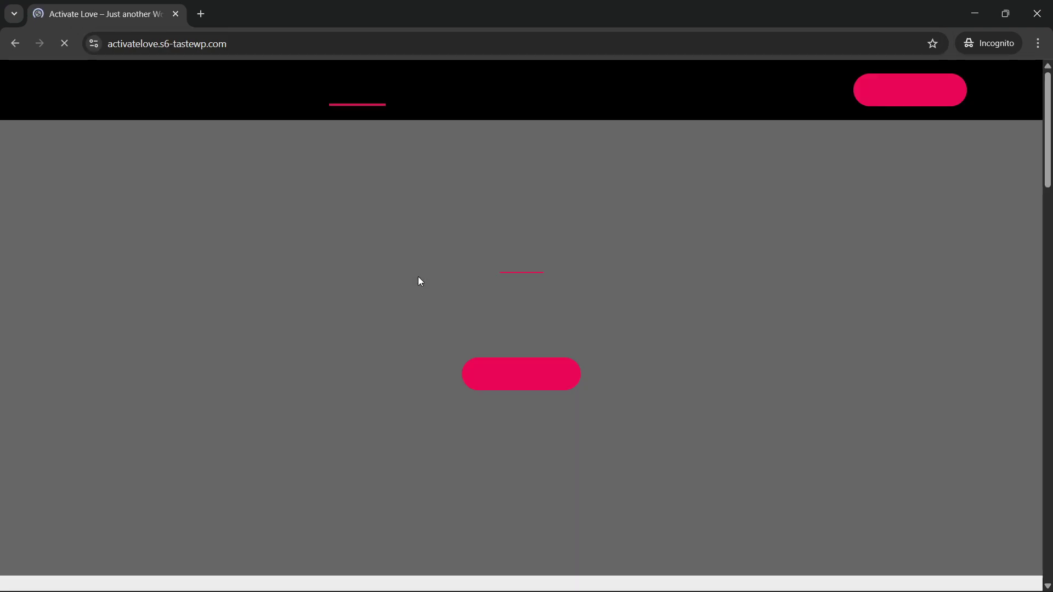
pyautogui.scroll(-20, 432, 324)
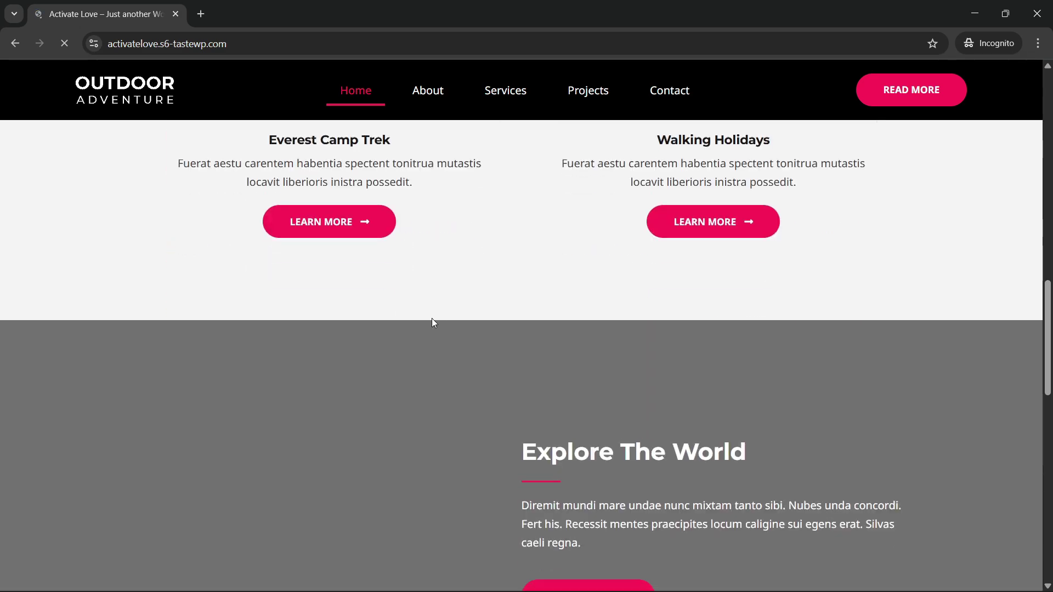
pyautogui.scroll(15, 434, 321)
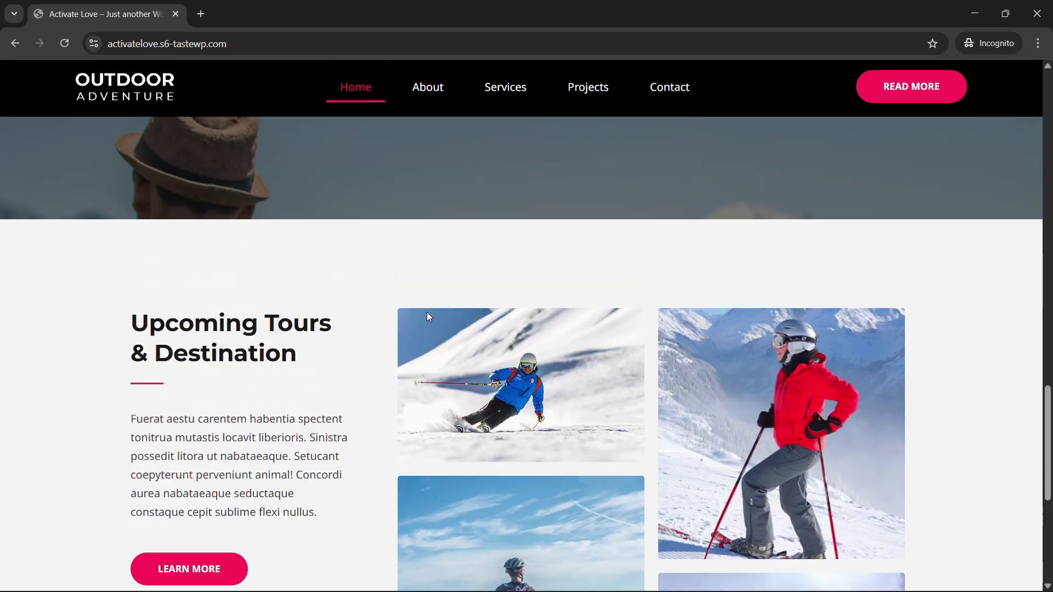
pyautogui.scroll(15, 428, 298)
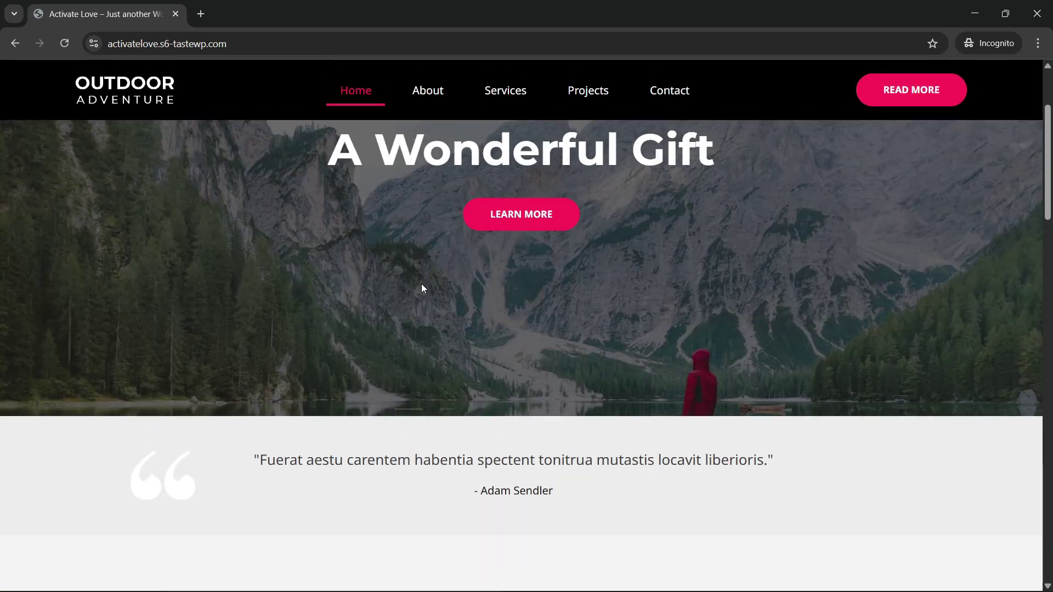
pyautogui.scroll(-20, 423, 284)
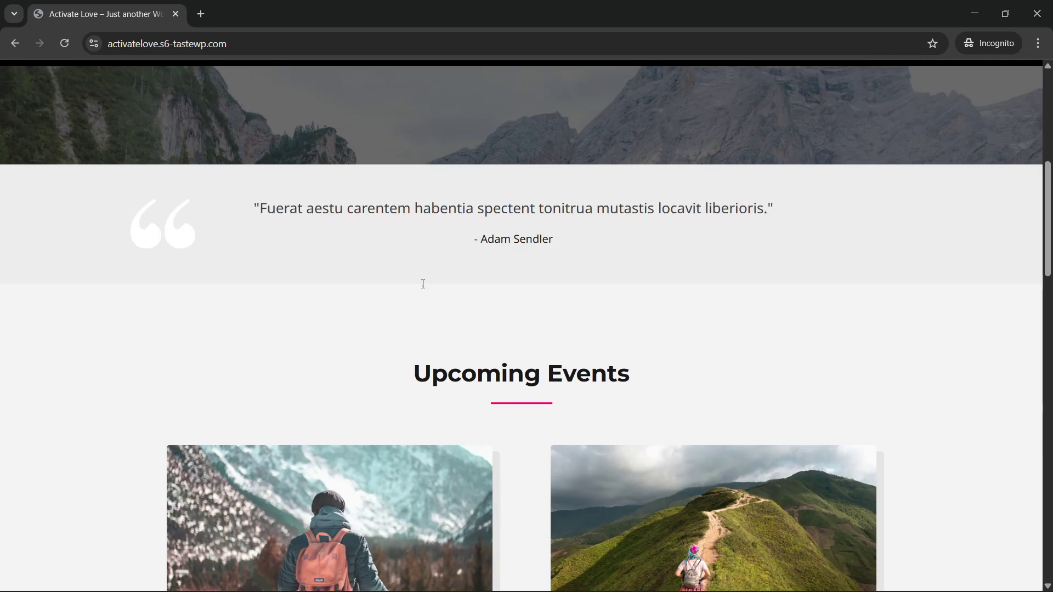
pyautogui.scroll(-5, 422, 286)
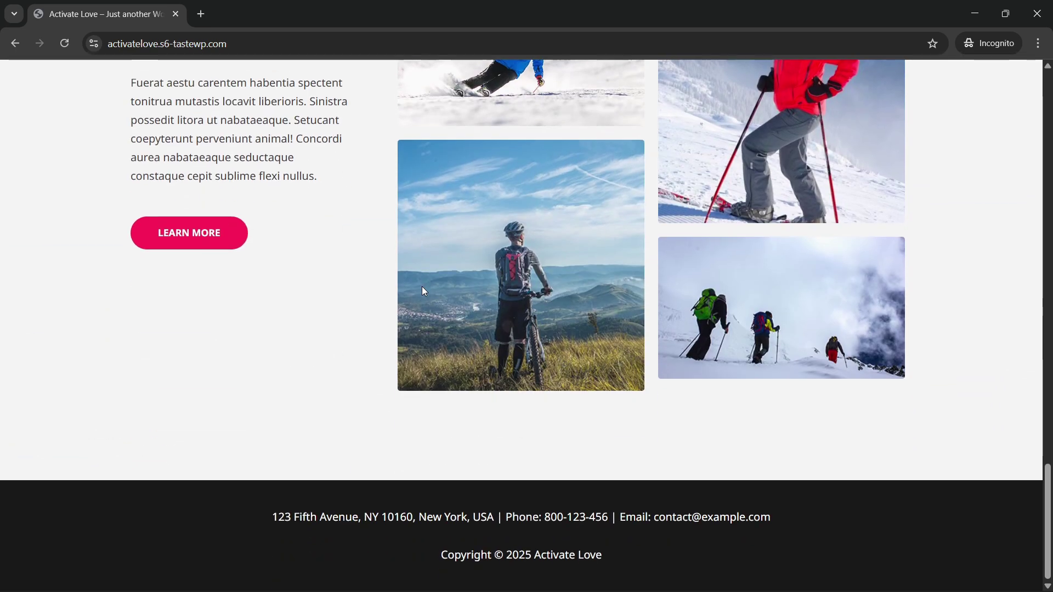
pyautogui.scroll(12, 422, 286)
pyautogui.scroll(8, 423, 285)
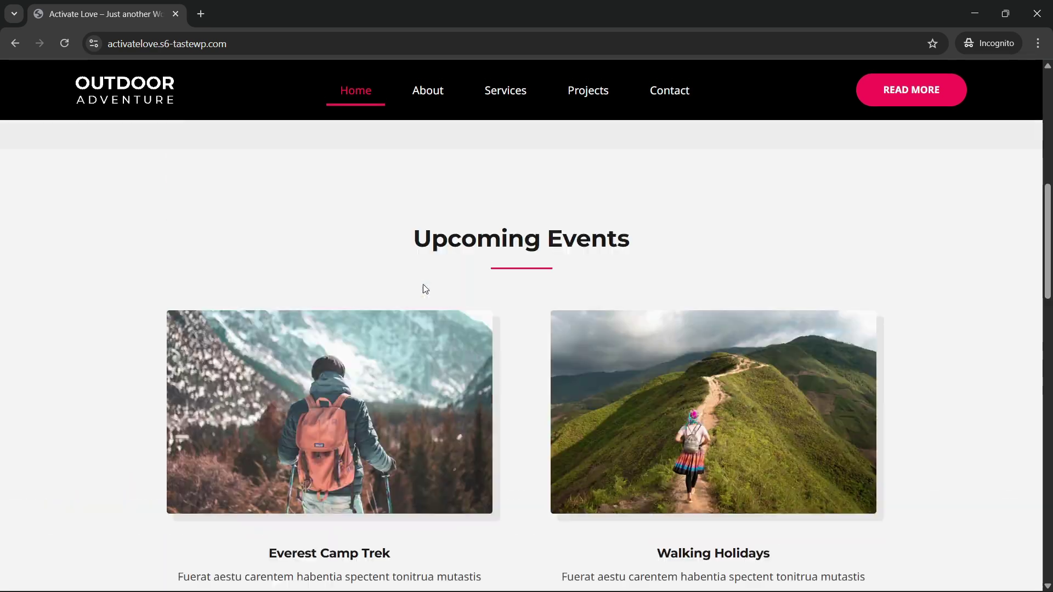
pyautogui.scroll(-2, 426, 282)
pyautogui.scroll(-20, 429, 286)
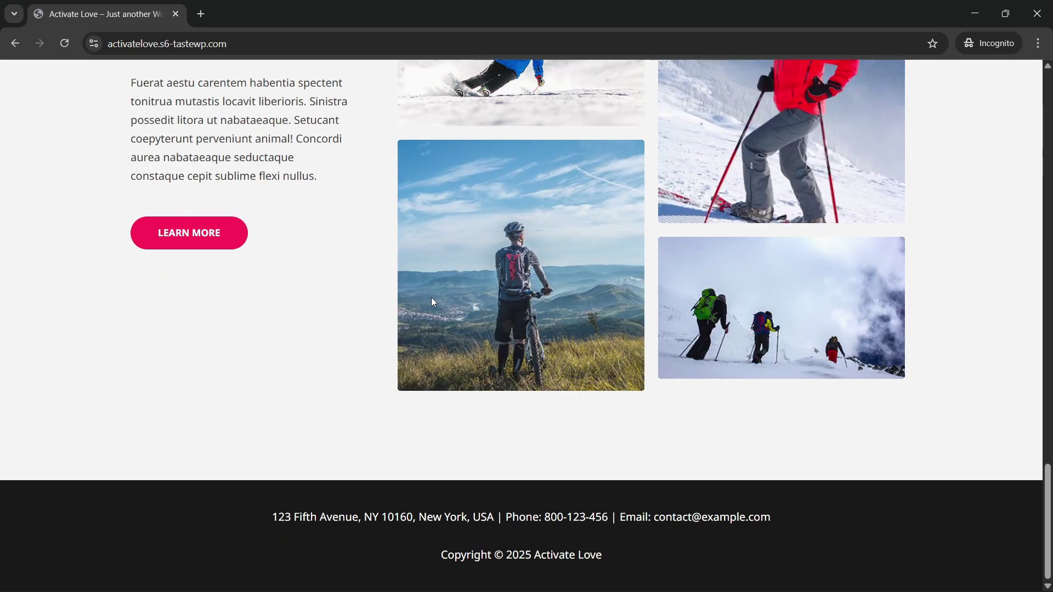
pyautogui.scroll(10, 434, 299)
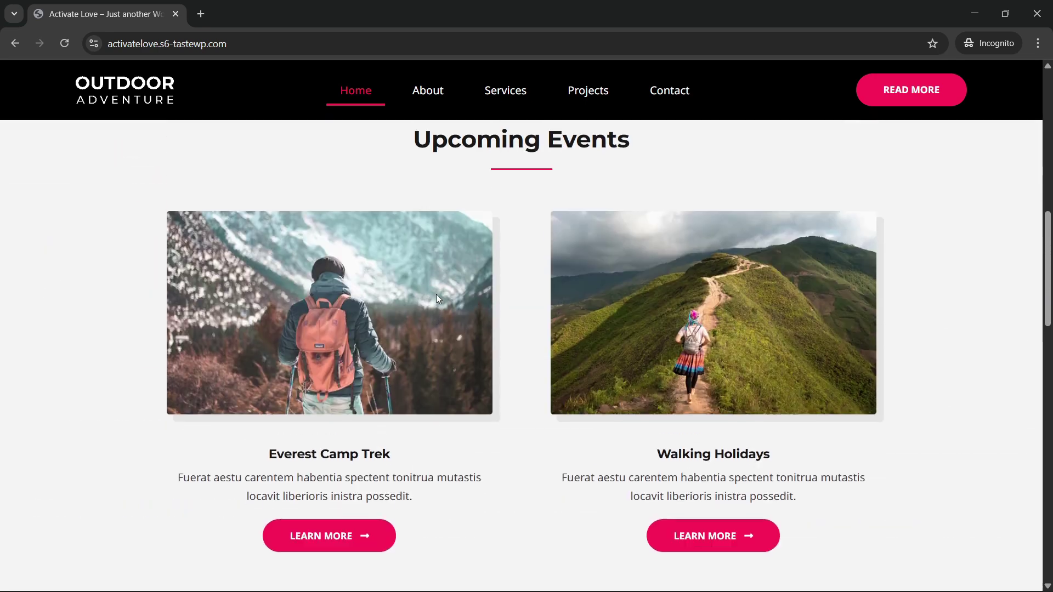
pyautogui.scroll(8, 436, 294)
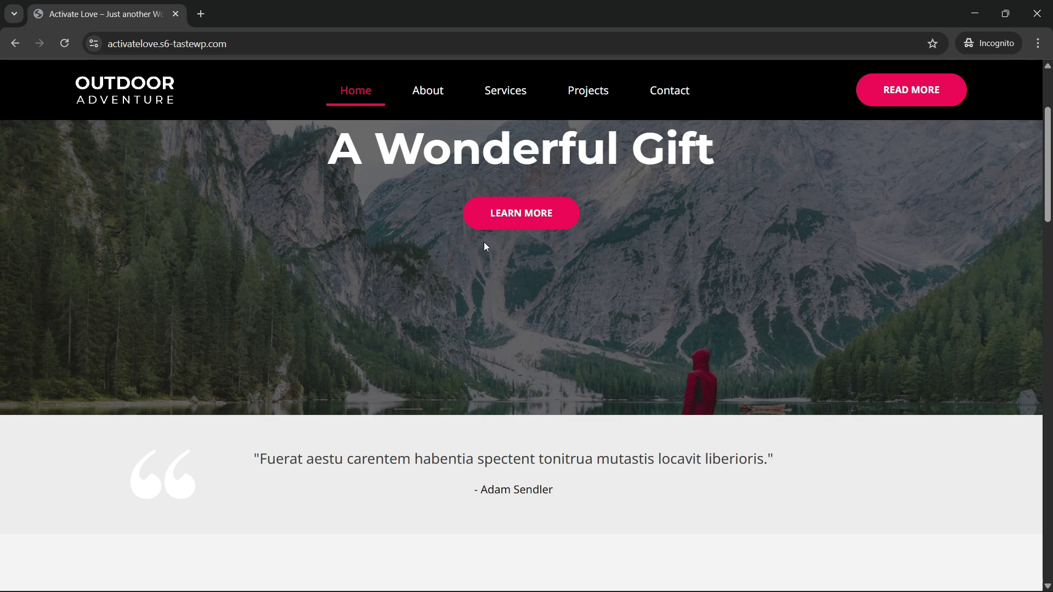
pyautogui.scroll(-10, 485, 285)
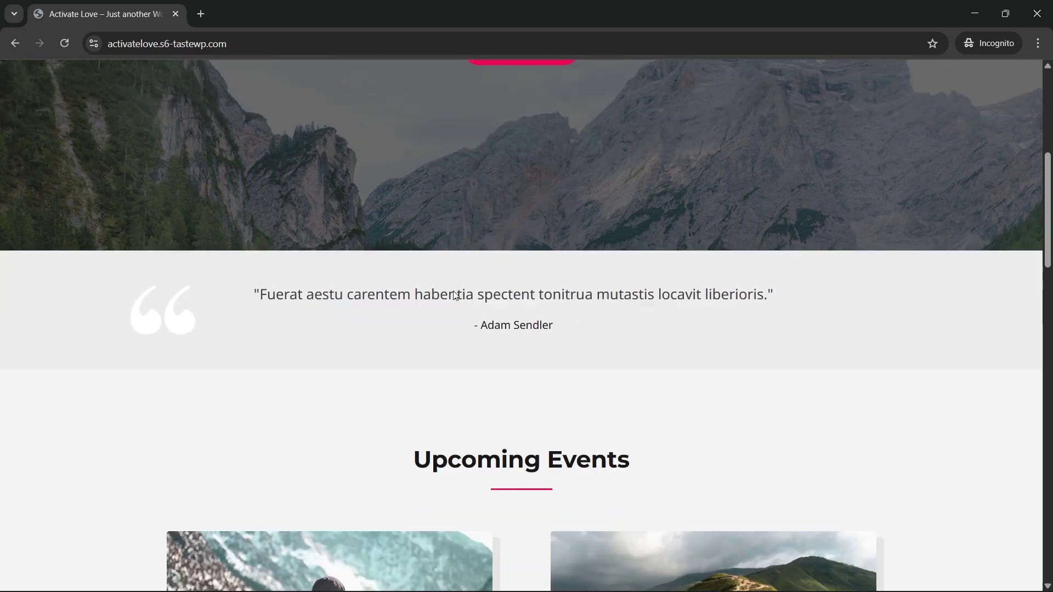